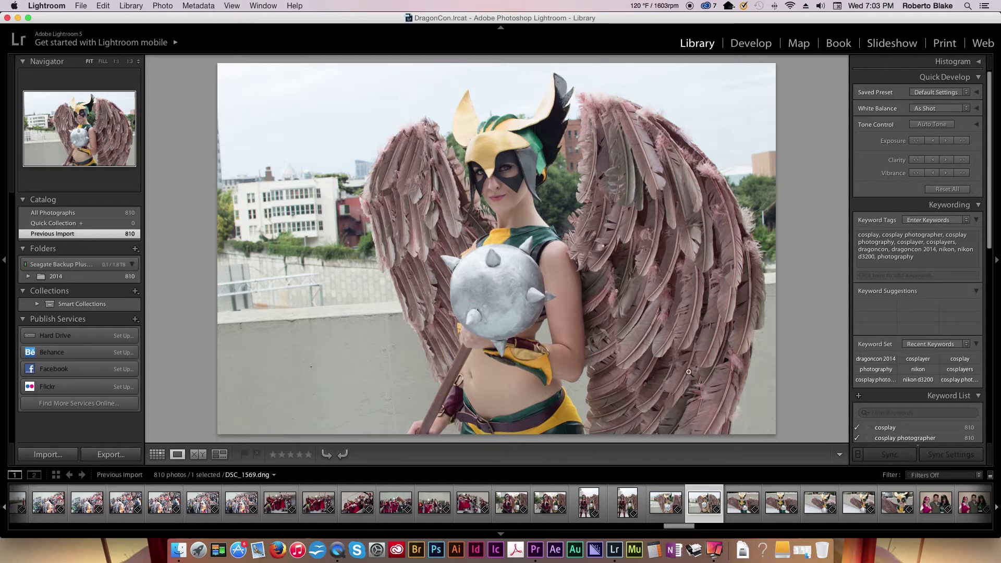
Step: Open the selected winged-cosplay photo in the Develop module and set Exposure to +0.85 and Contrast to +50
{"action": "key", "text": "ctrl+Up"}
{"action": "left_click", "coordinate": [701, 260]}
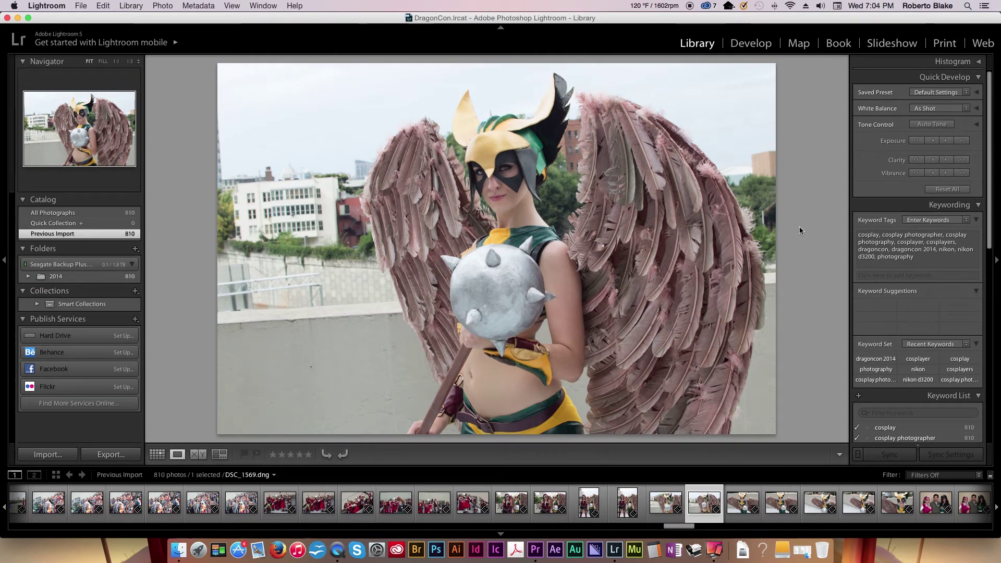
{"action": "left_click", "coordinate": [762, 46]}
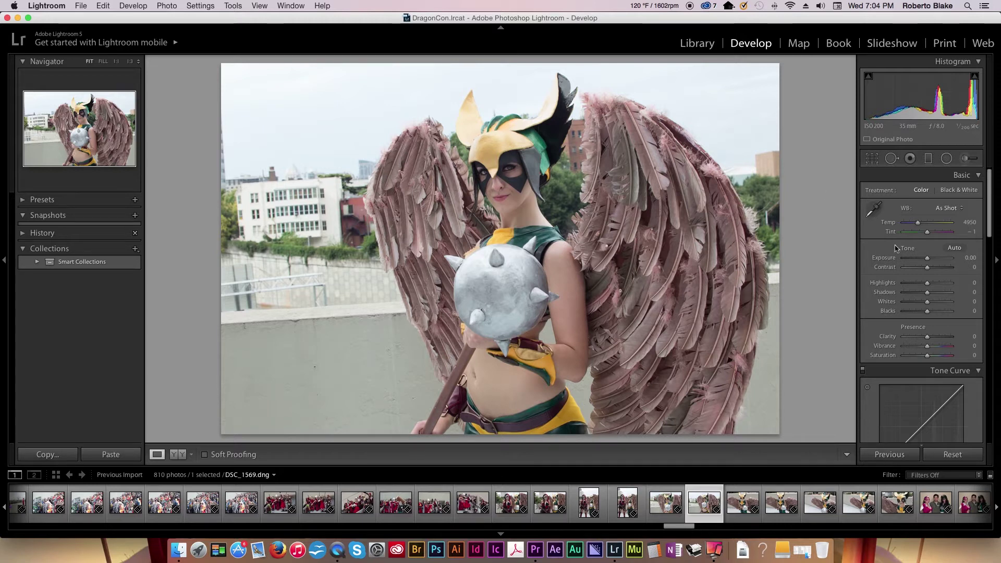
{"action": "left_click_drag", "start_coordinate": [927, 258], "coordinate": [939, 269]}
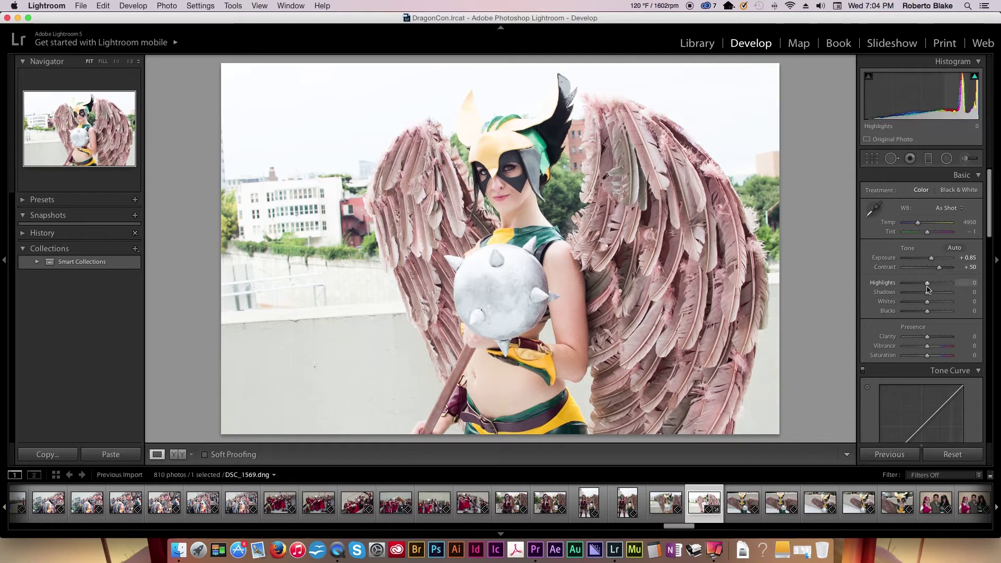
Step: Set the photo's Highlights to −58, Shadows to −12, Blacks to −31 and Clarity to +30
{"action": "left_click_drag", "start_coordinate": [926, 288], "coordinate": [939, 337]}
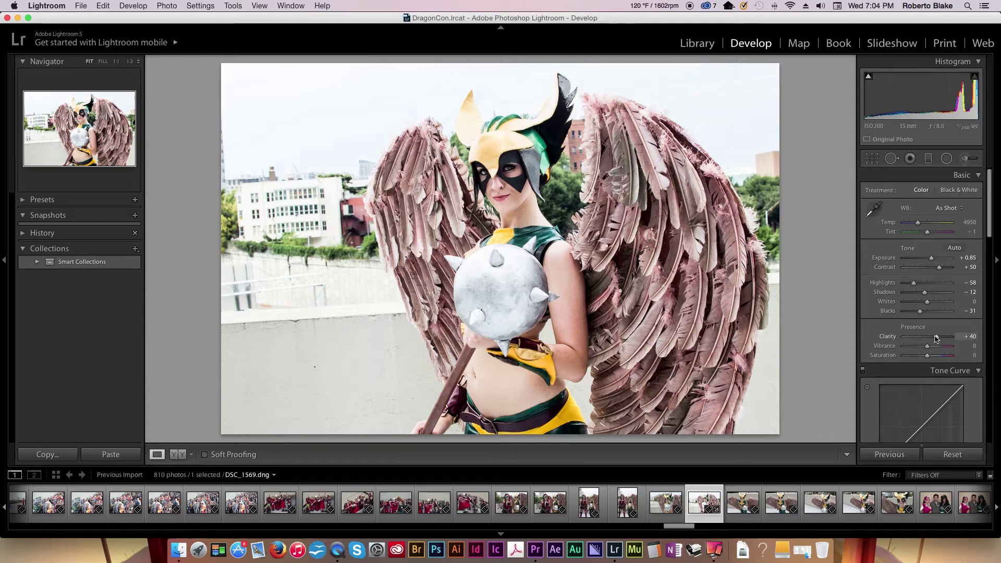
{"action": "left_click_drag", "start_coordinate": [937, 337], "coordinate": [933, 338]}
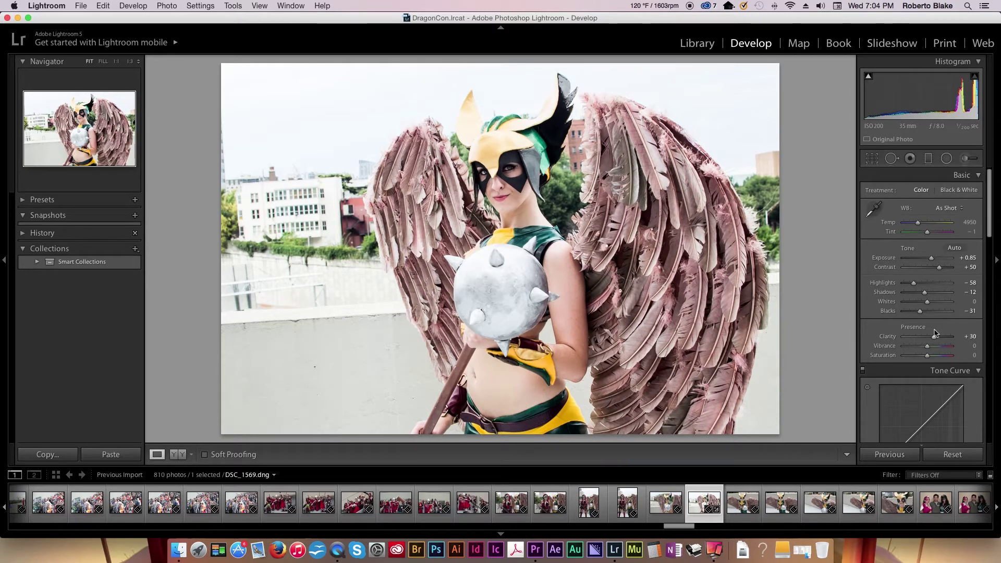
Step: Refine the photo's tone with Whites at +12, Exposure at +0.90 and Blacks at −23
{"action": "left_click", "coordinate": [130, 61]}
{"action": "left_click_drag", "start_coordinate": [722, 107], "coordinate": [580, 237]}
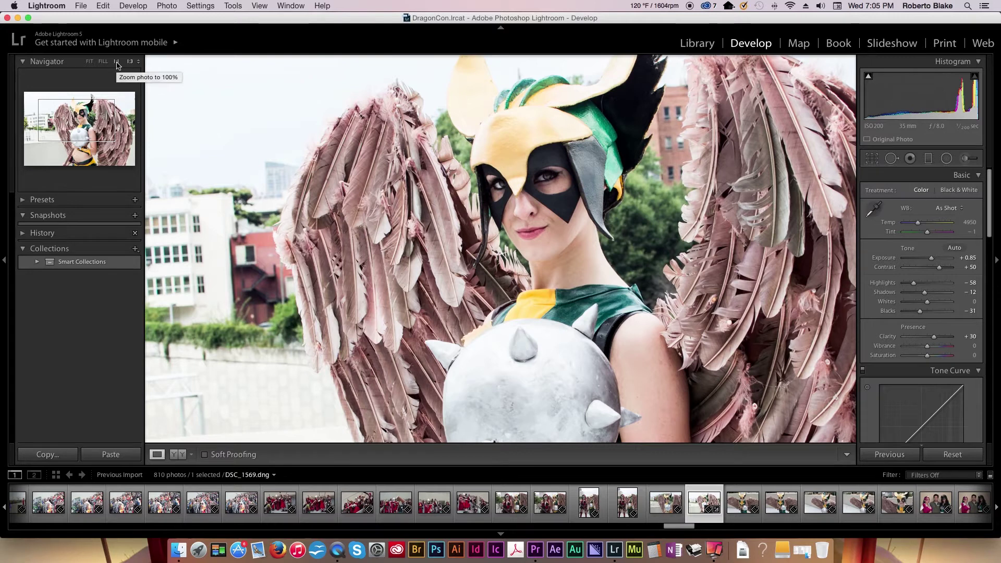
{"action": "left_click", "coordinate": [89, 62]}
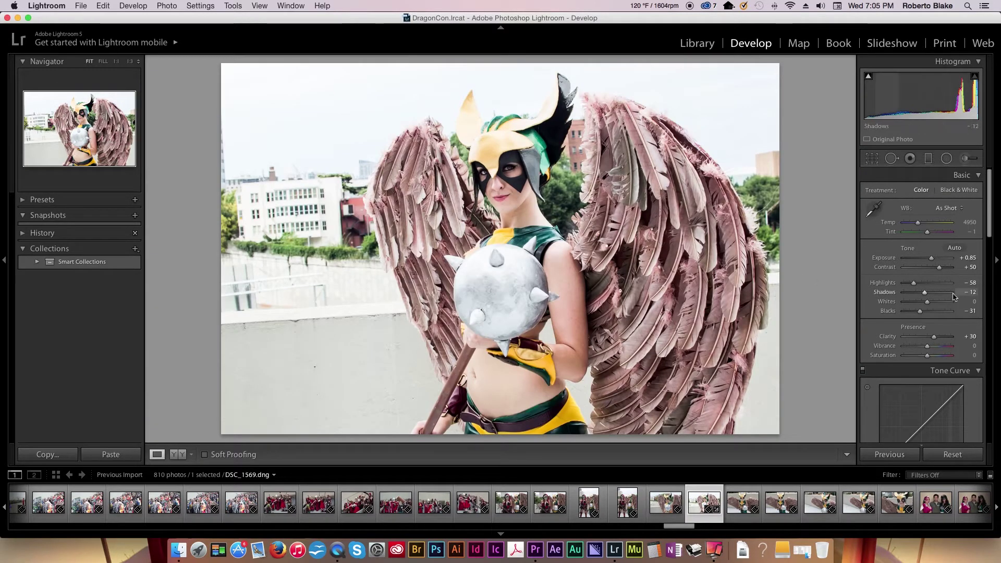
{"action": "mouse_move", "coordinate": [927, 301]}
{"action": "left_mouse_down"}
{"action": "mouse_move", "coordinate": [909, 303]}
{"action": "mouse_move", "coordinate": [931, 302]}
{"action": "left_mouse_up"}
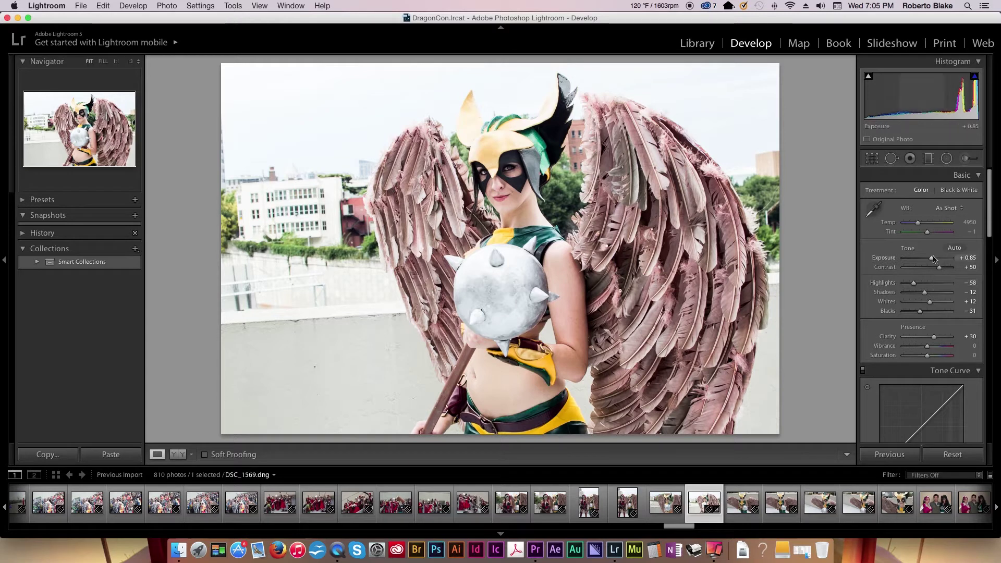
{"action": "left_click_drag", "start_coordinate": [932, 260], "coordinate": [932, 261]}
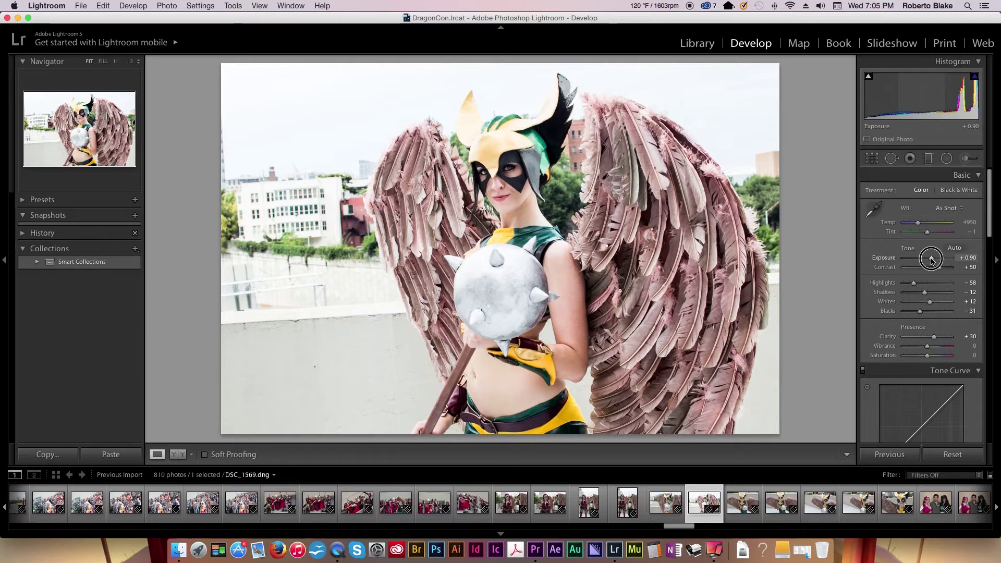
{"action": "scroll", "coordinate": [940, 288], "scroll_direction": "down", "scroll_amount": 2}
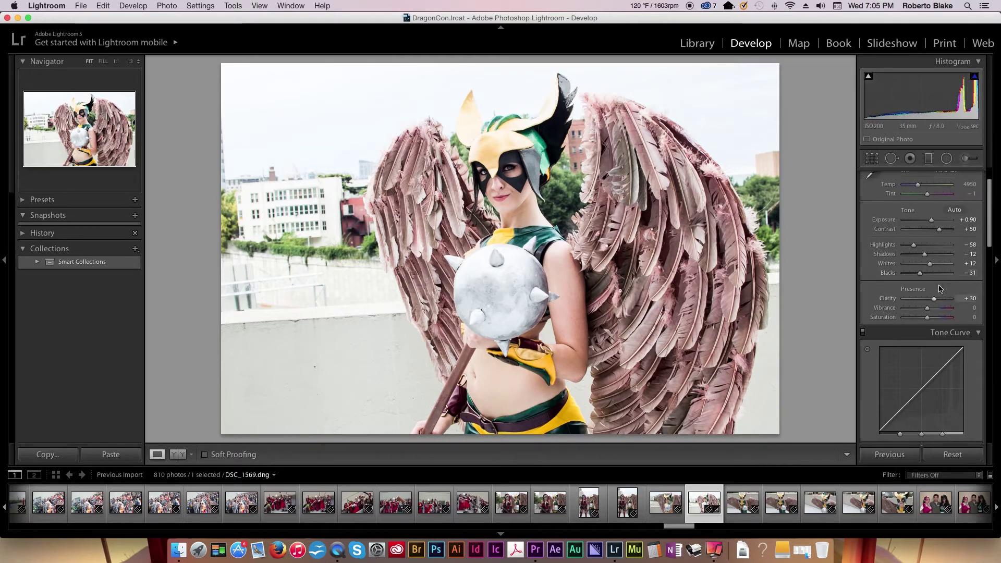
{"action": "left_click_drag", "start_coordinate": [919, 275], "coordinate": [921, 275]}
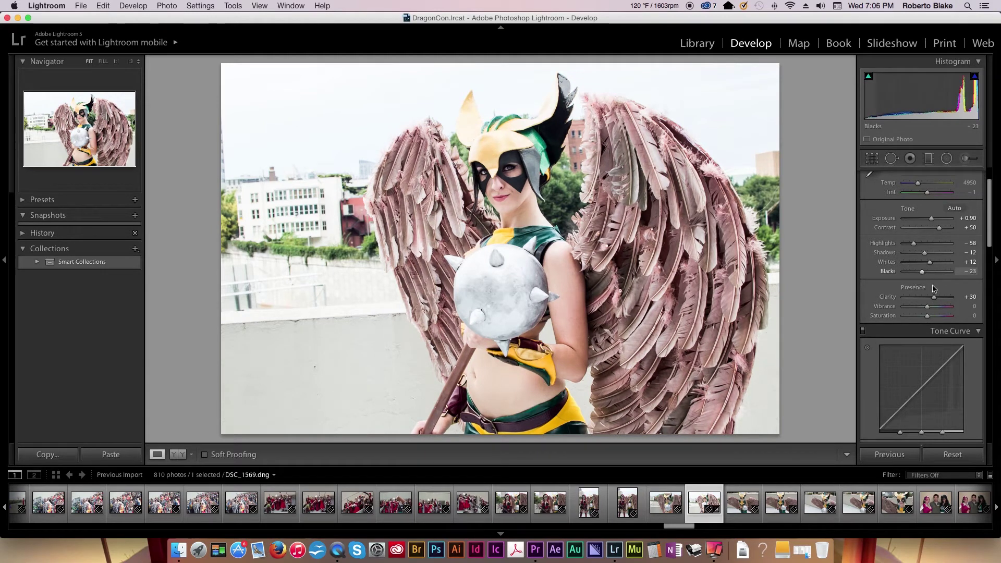
Step: Strengthen the photo's colors by setting Saturation to +19 and Vibrance to +8
{"action": "scroll", "coordinate": [936, 310], "scroll_direction": "up", "scroll_amount": 1}
{"action": "left_click_drag", "start_coordinate": [930, 330], "coordinate": [935, 332]}
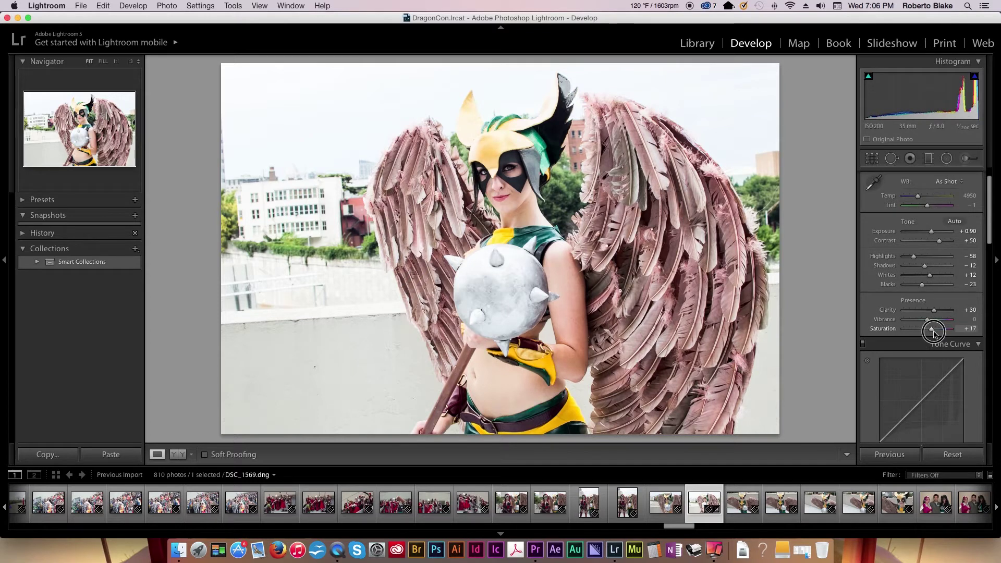
{"action": "left_click_drag", "start_coordinate": [934, 334], "coordinate": [934, 334]}
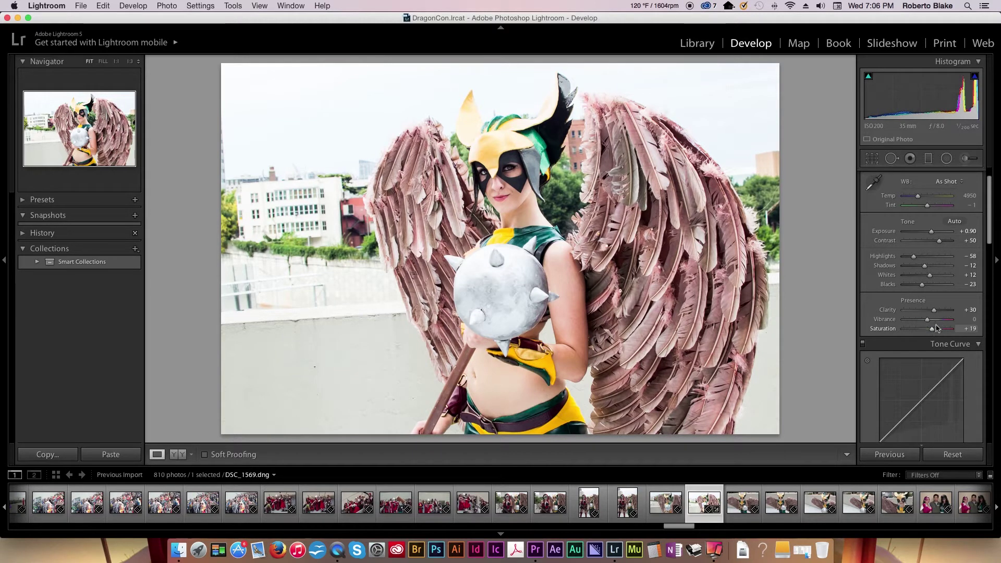
{"action": "scroll", "coordinate": [933, 323], "scroll_direction": "down", "scroll_amount": 1}
{"action": "left_click_drag", "start_coordinate": [928, 314], "coordinate": [930, 315]}
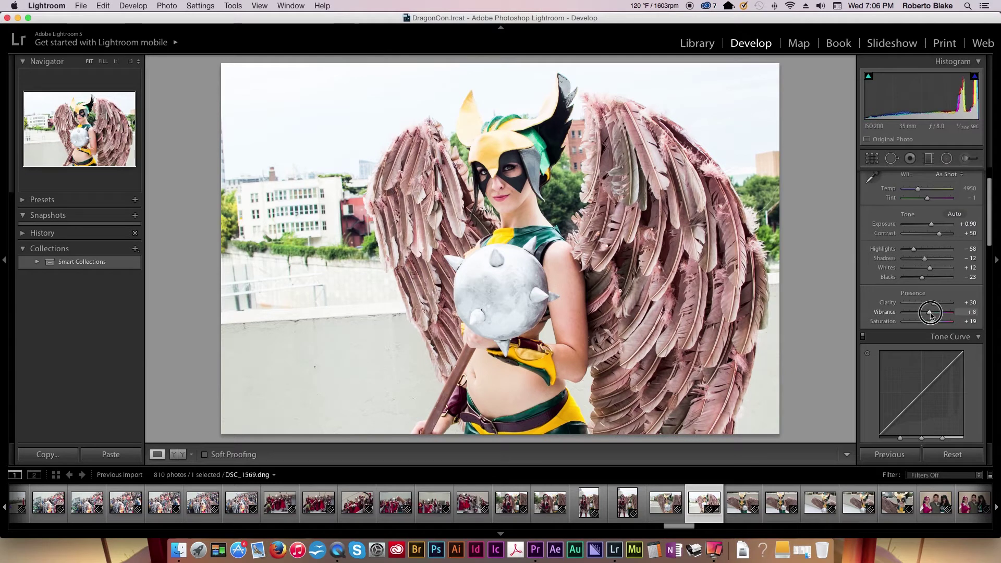
Step: Adjust the tone curve regions to Highlights −9, Lights +3, Darks −20 and Shadows +45
{"action": "scroll", "coordinate": [918, 223], "scroll_direction": "down", "scroll_amount": 8}
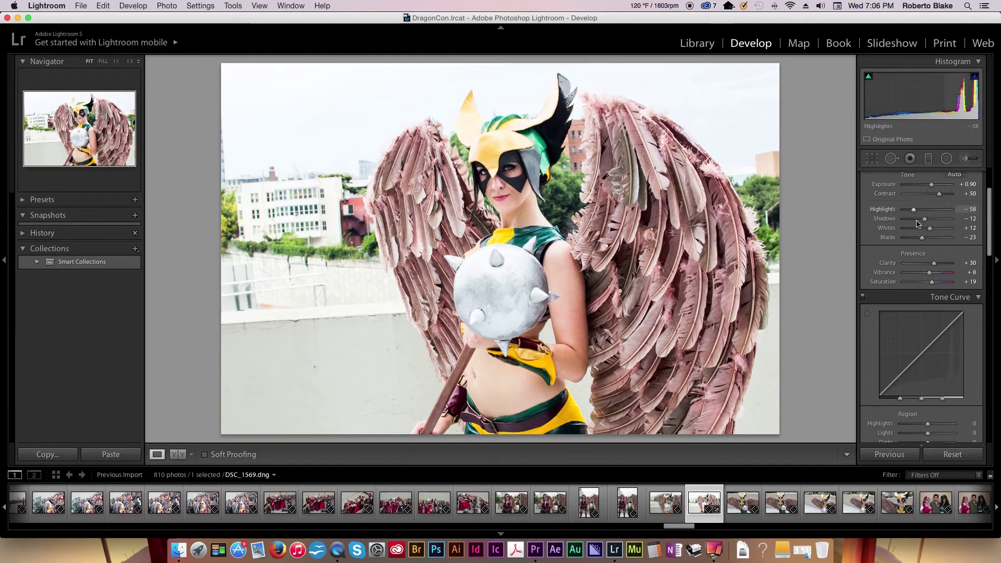
{"action": "scroll", "coordinate": [918, 223], "scroll_direction": "down", "scroll_amount": 2}
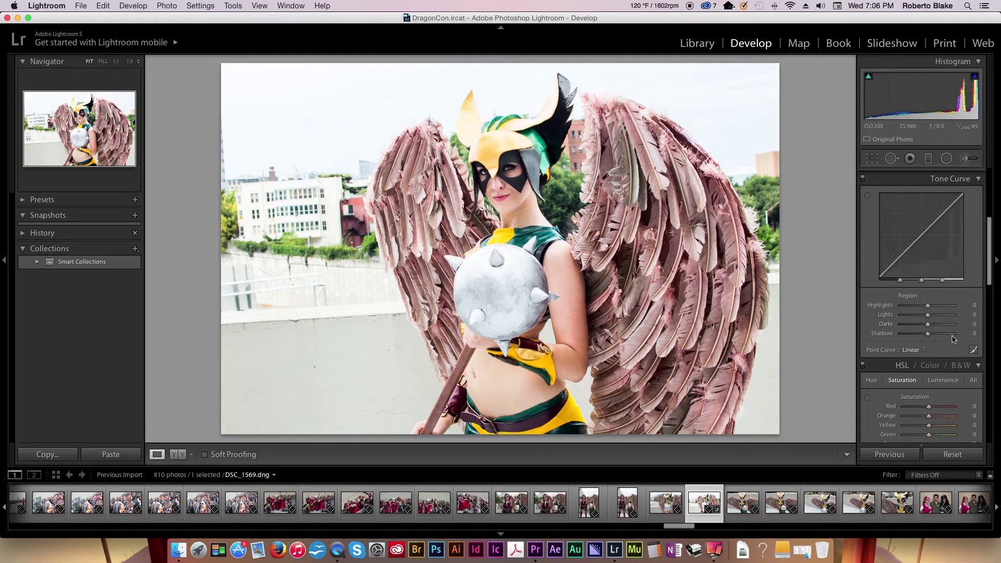
{"action": "scroll", "coordinate": [930, 323], "scroll_direction": "up", "scroll_amount": 1}
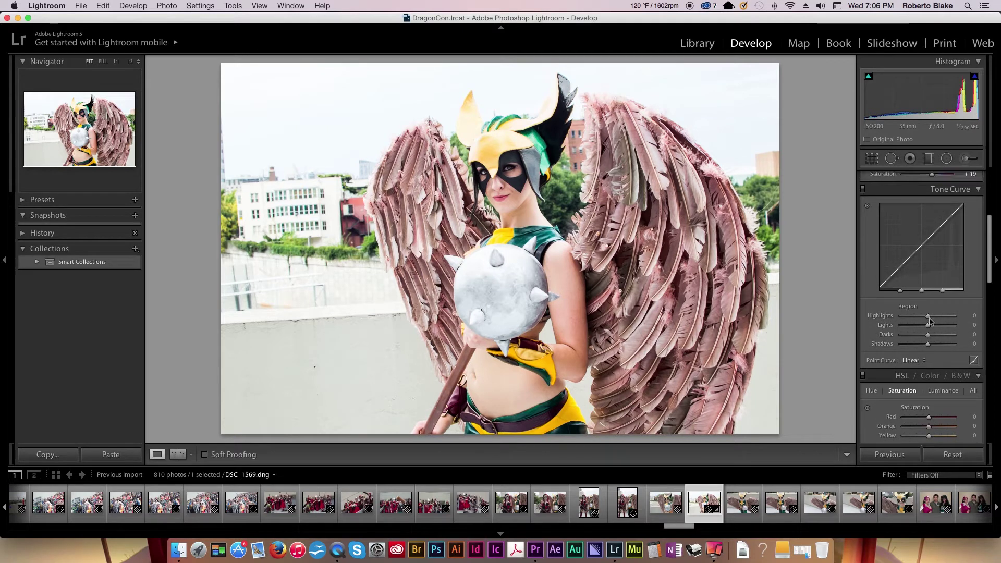
{"action": "scroll", "coordinate": [929, 324], "scroll_direction": "down", "scroll_amount": 1}
{"action": "mouse_move", "coordinate": [927, 328]}
{"action": "left_mouse_down"}
{"action": "mouse_move", "coordinate": [939, 339]}
{"action": "mouse_move", "coordinate": [916, 311]}
{"action": "mouse_move", "coordinate": [925, 312]}
{"action": "left_mouse_up"}
{"action": "left_click", "coordinate": [927, 338]}
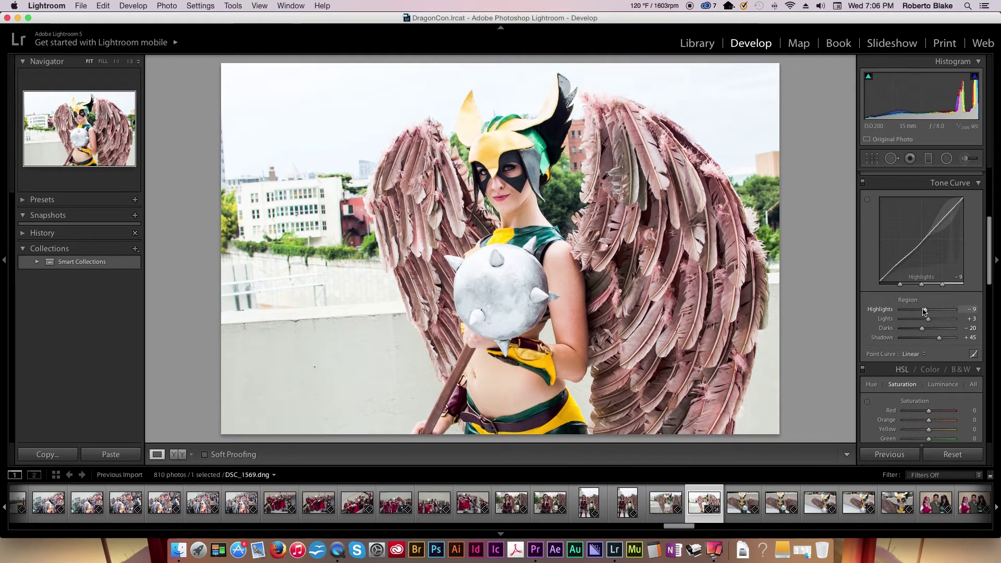
Step: Set the sharpening Amount to 75 and the noise reduction Luminance to 30
{"action": "scroll", "coordinate": [923, 311], "scroll_direction": "down", "scroll_amount": 2}
{"action": "scroll", "coordinate": [923, 312], "scroll_direction": "down", "scroll_amount": 4}
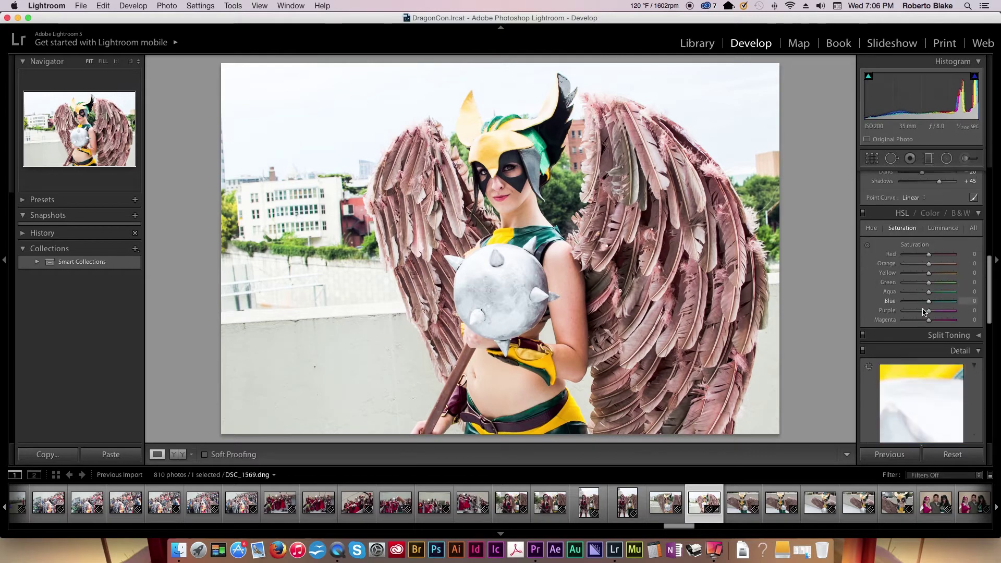
{"action": "scroll", "coordinate": [922, 312], "scroll_direction": "down", "scroll_amount": 5}
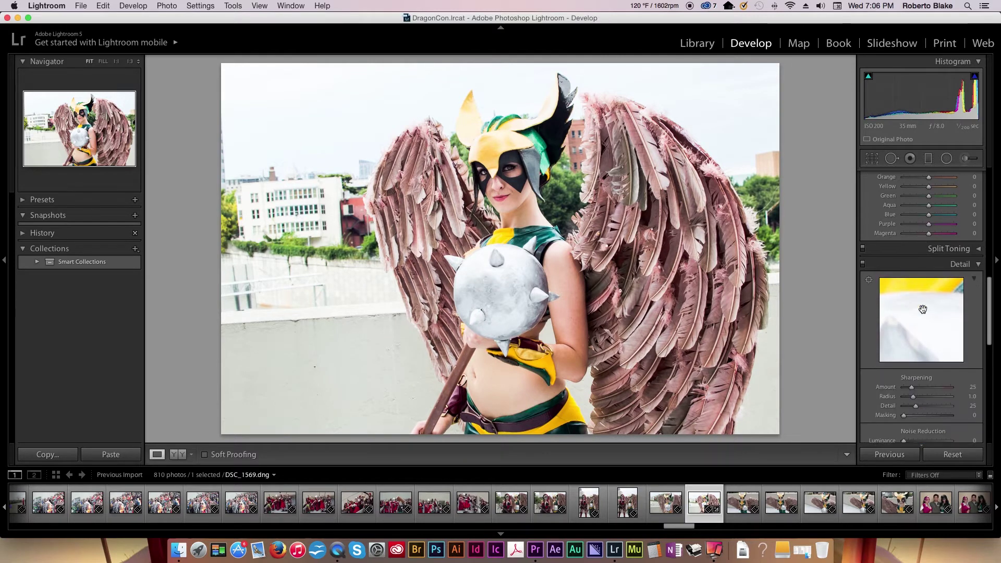
{"action": "scroll", "coordinate": [922, 312], "scroll_direction": "down", "scroll_amount": 1}
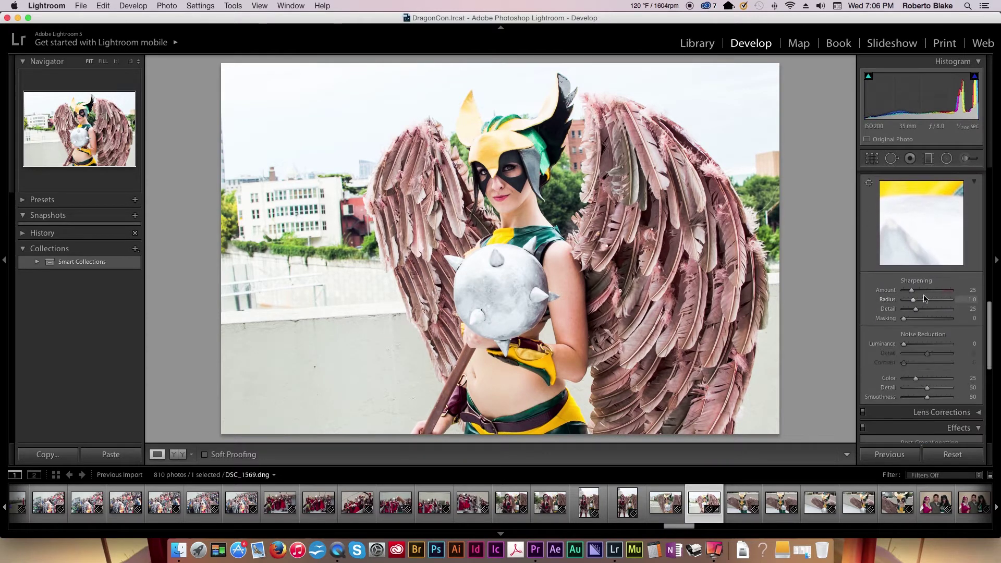
{"action": "left_click", "coordinate": [927, 294]}
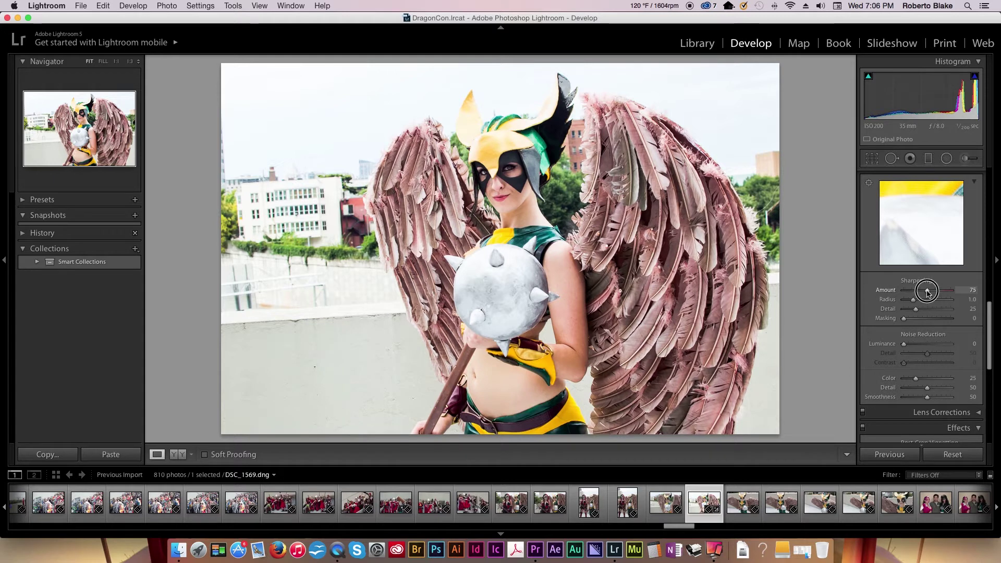
{"action": "left_click_drag", "start_coordinate": [904, 344], "coordinate": [921, 345]}
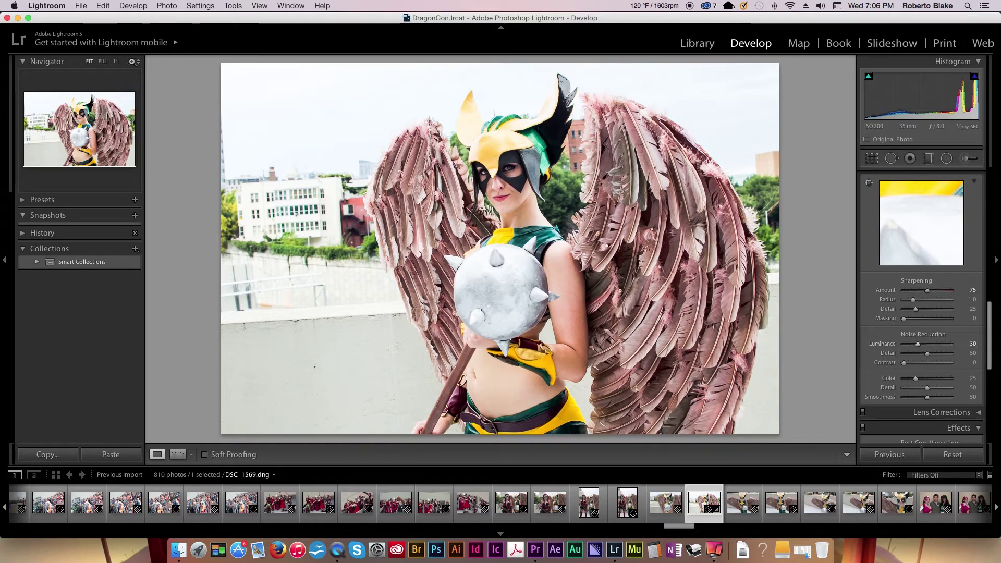
Step: Examine the mask, face and feathers at 1:3 magnification, and return to the full-photo view
{"action": "left_click", "coordinate": [130, 61]}
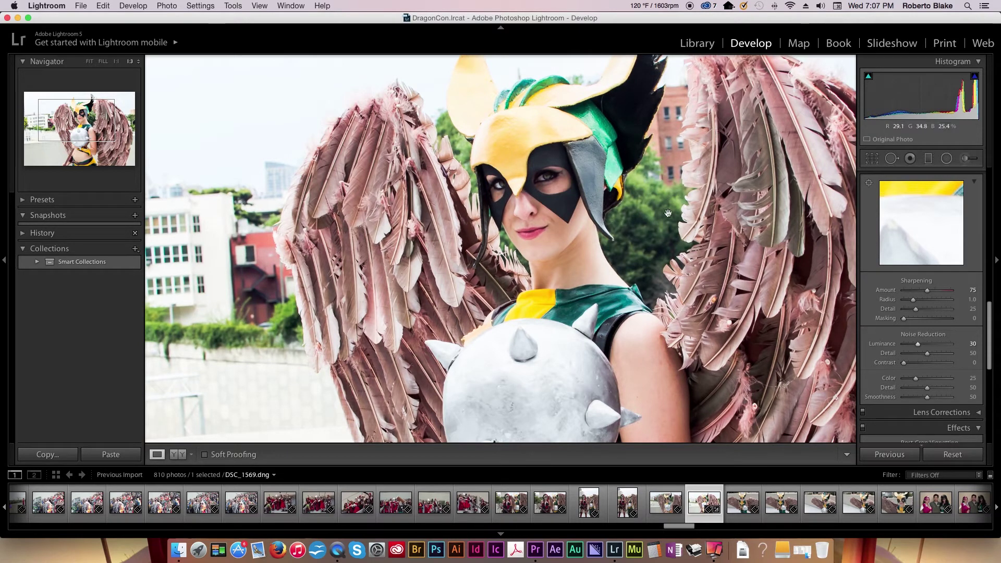
{"action": "left_click_drag", "start_coordinate": [632, 166], "coordinate": [586, 173]}
{"action": "scroll", "coordinate": [959, 258], "scroll_direction": "up", "scroll_amount": 15}
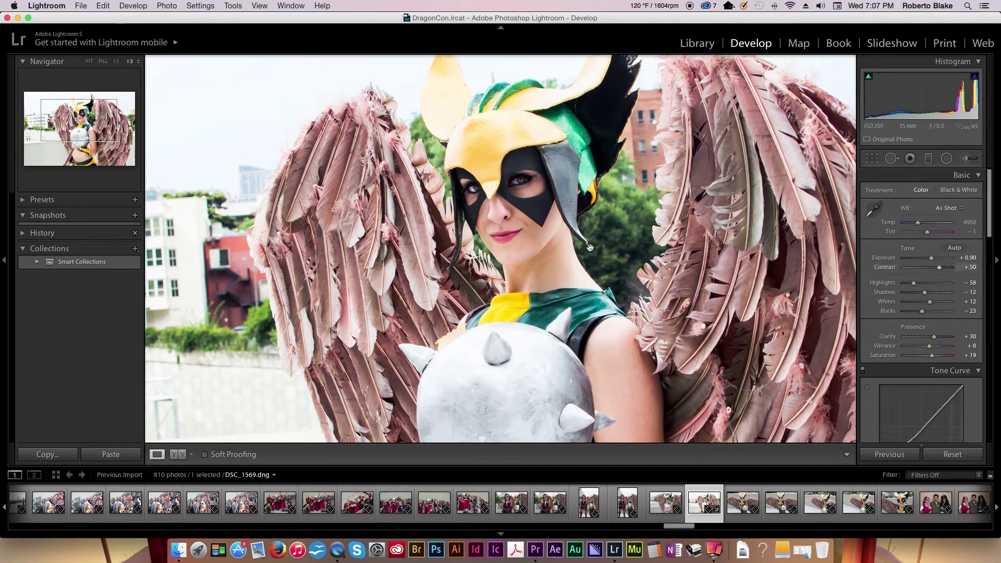
{"action": "mouse_move", "coordinate": [576, 274]}
{"action": "left_mouse_down"}
{"action": "mouse_move", "coordinate": [588, 218]}
{"action": "mouse_move", "coordinate": [593, 232]}
{"action": "mouse_move", "coordinate": [563, 268]}
{"action": "mouse_move", "coordinate": [576, 258]}
{"action": "left_mouse_up"}
{"action": "left_click", "coordinate": [90, 62]}
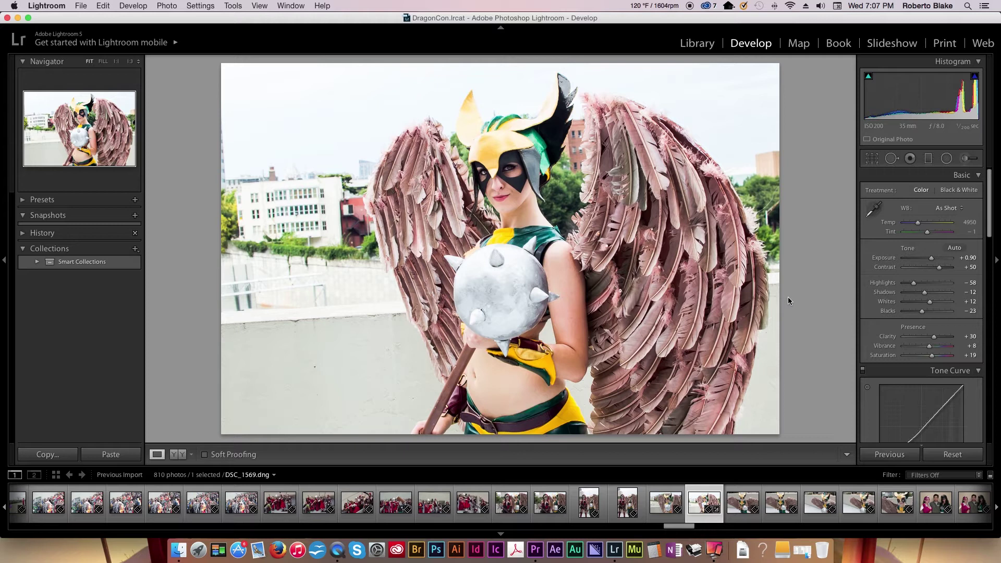
Step: Set the HSL saturation of individual colors to Yellow +35, Green +29, Red +15 and Orange −18
{"action": "key", "text": "p"}
{"action": "scroll", "coordinate": [958, 325], "scroll_direction": "down", "scroll_amount": 2}
{"action": "scroll", "coordinate": [958, 324], "scroll_direction": "down", "scroll_amount": 12}
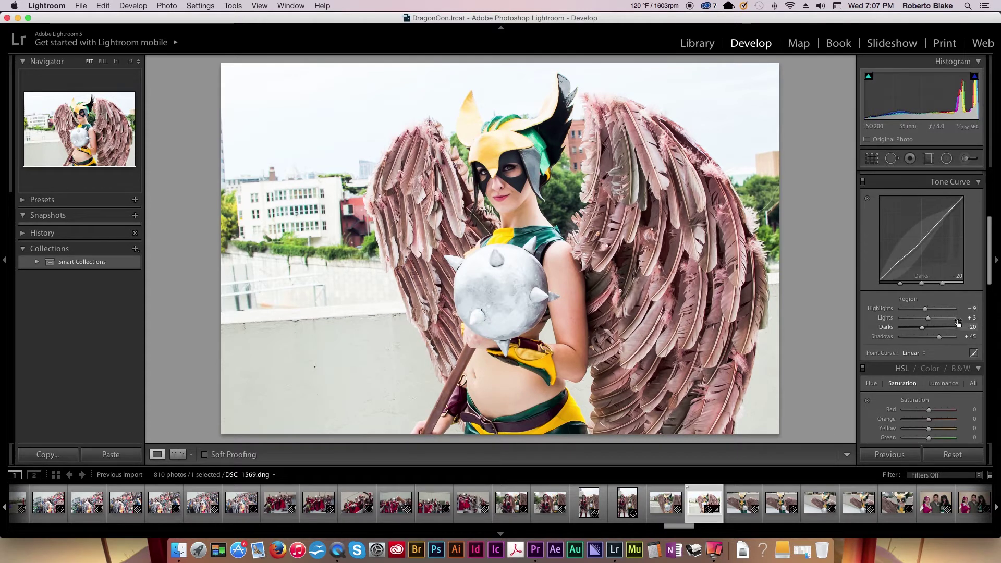
{"action": "scroll", "coordinate": [958, 323], "scroll_direction": "down", "scroll_amount": 3}
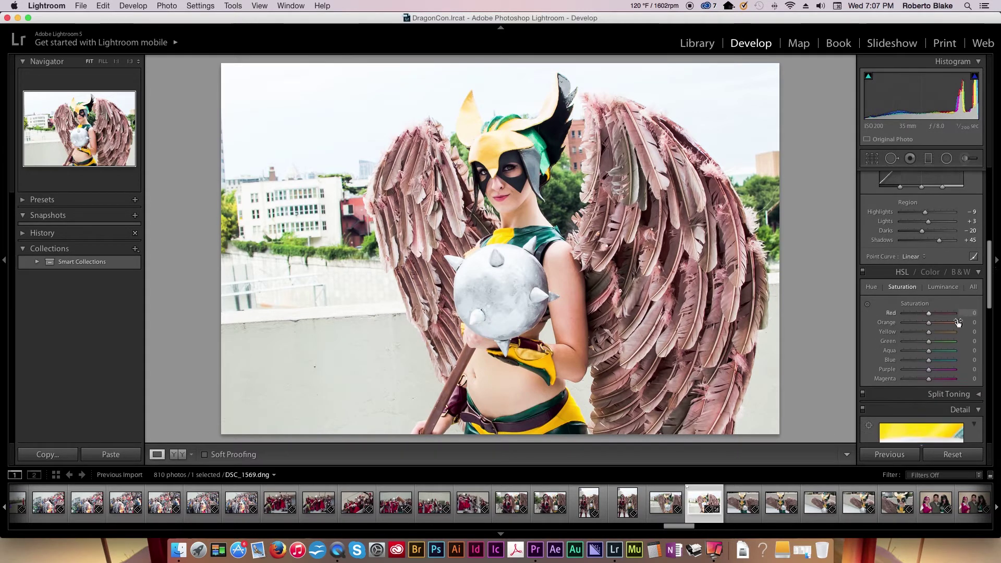
{"action": "scroll", "coordinate": [958, 323], "scroll_direction": "down", "scroll_amount": 1}
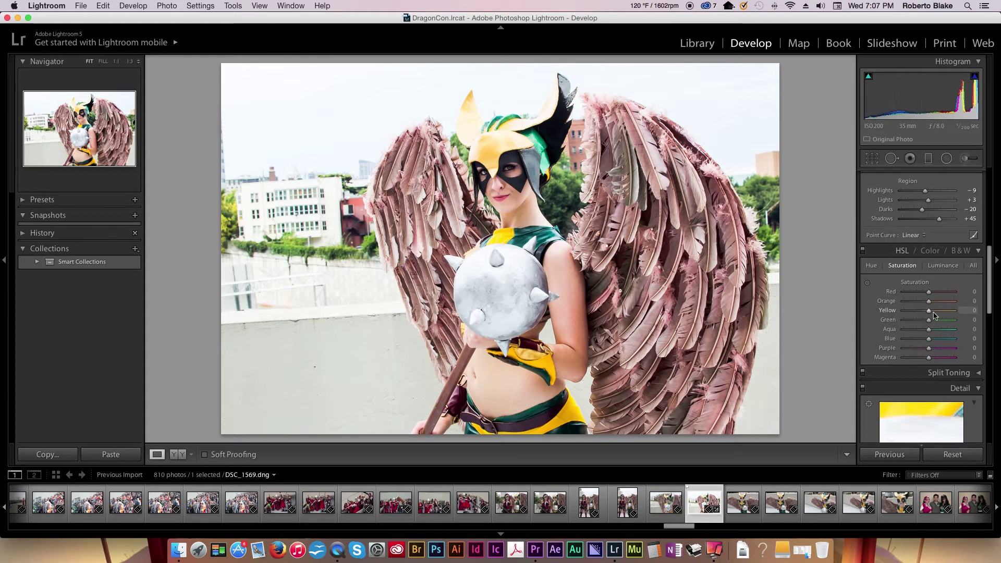
{"action": "left_click_drag", "start_coordinate": [933, 312], "coordinate": [938, 314]}
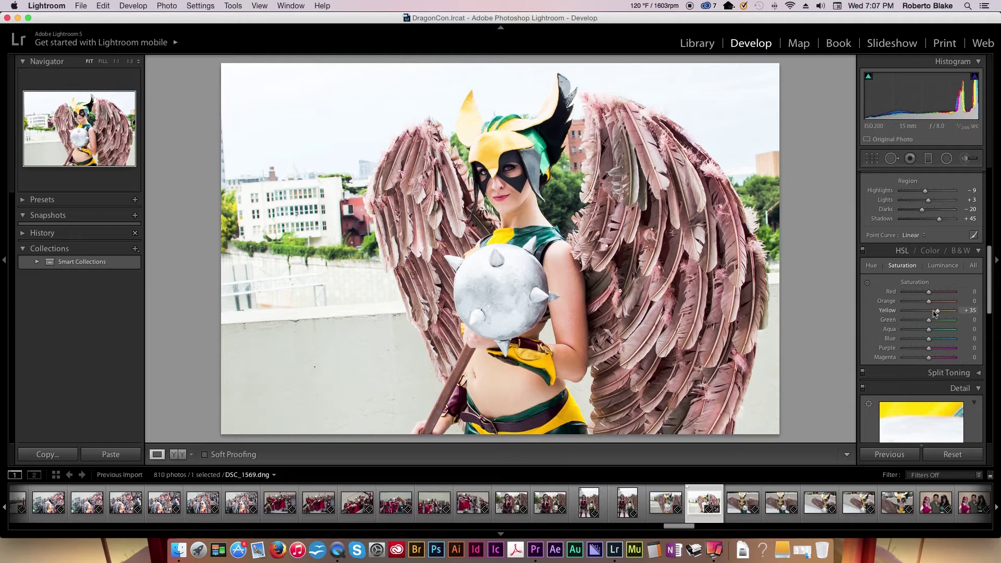
{"action": "left_click_drag", "start_coordinate": [932, 324], "coordinate": [939, 322]}
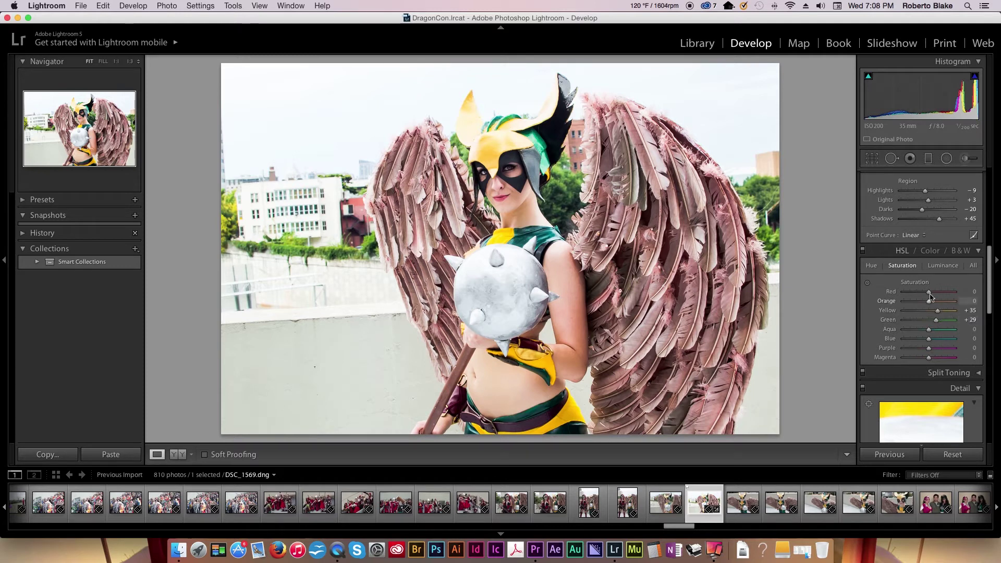
{"action": "left_click_drag", "start_coordinate": [929, 294], "coordinate": [935, 295]}
{"action": "left_click_drag", "start_coordinate": [930, 304], "coordinate": [924, 303]}
{"action": "left_click_drag", "start_coordinate": [924, 303], "coordinate": [924, 303]}
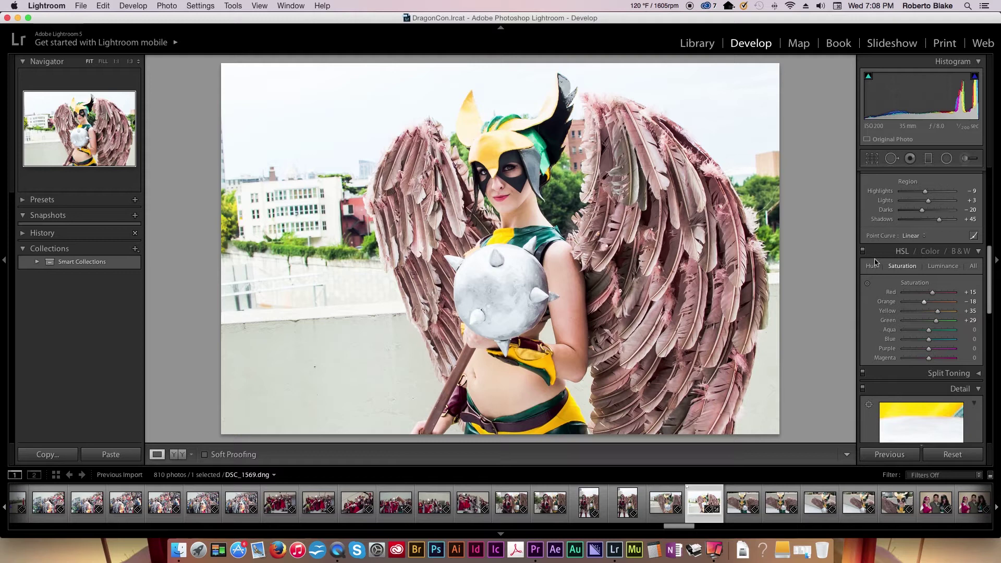
{"action": "scroll", "coordinate": [875, 262], "scroll_direction": "down", "scroll_amount": 10}
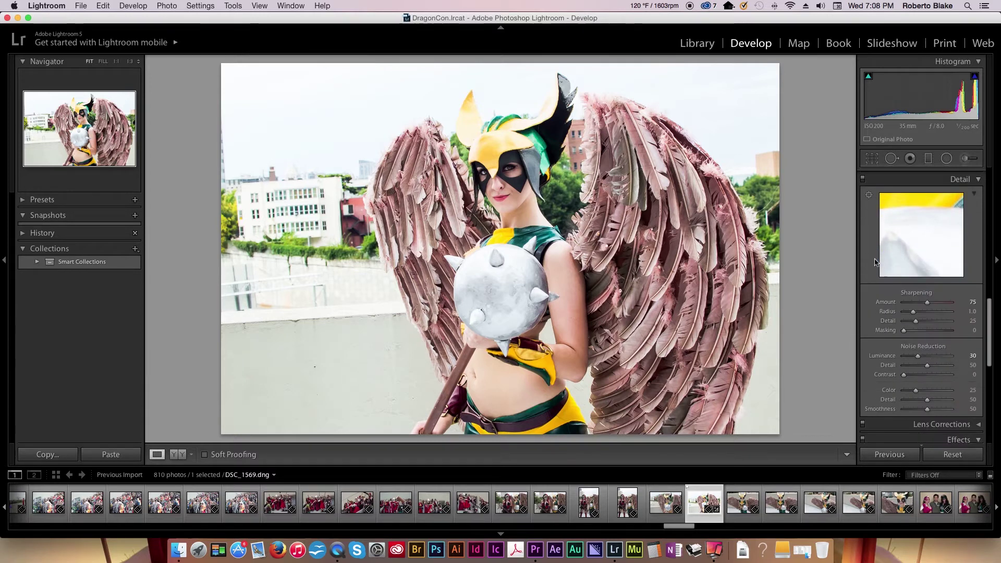
{"action": "scroll", "coordinate": [874, 262], "scroll_direction": "down", "scroll_amount": 2}
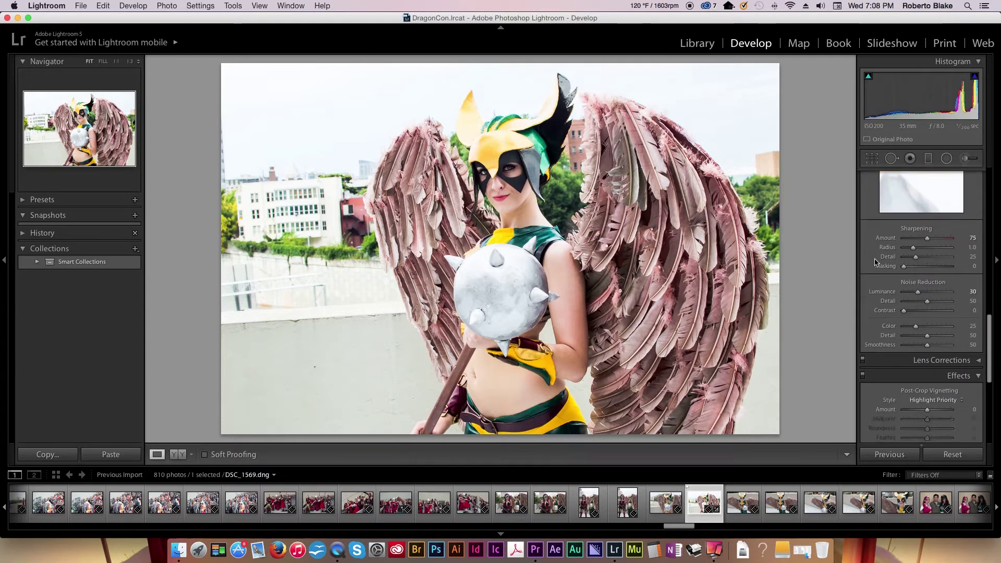
{"action": "scroll", "coordinate": [875, 262], "scroll_direction": "up", "scroll_amount": 10}
{"action": "scroll", "coordinate": [876, 261], "scroll_direction": "up", "scroll_amount": 10}
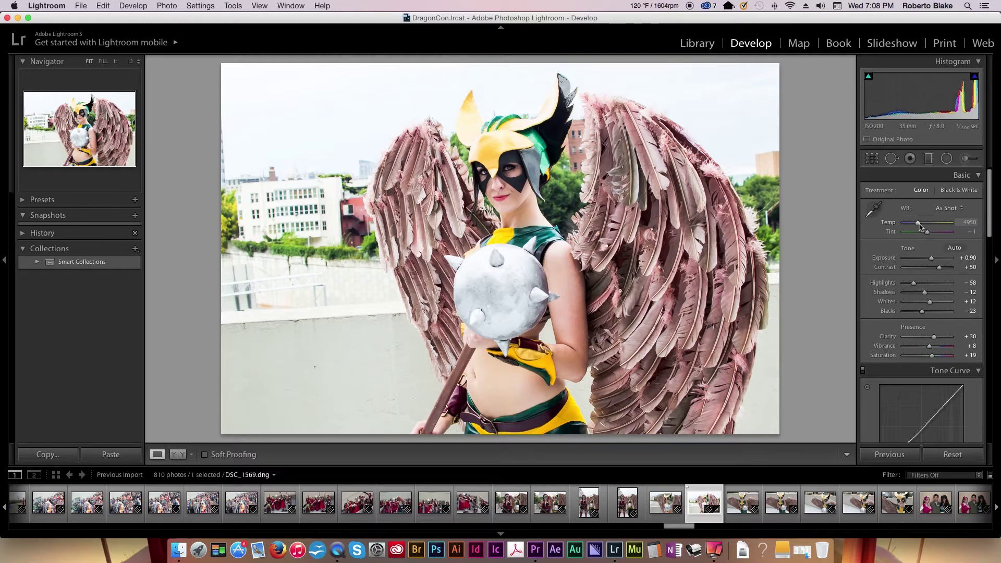
Step: Set the white balance temperature to 4720, compare the photo before and after side by side, and return to the single-photo view
{"action": "left_click_drag", "start_coordinate": [918, 225], "coordinate": [918, 225]}
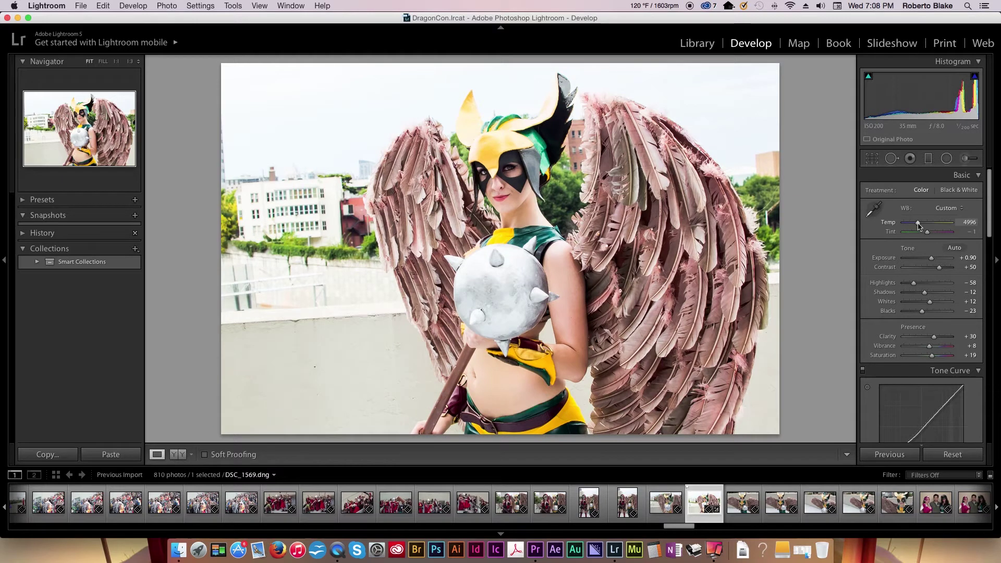
{"action": "left_click_drag", "start_coordinate": [918, 225], "coordinate": [916, 225]}
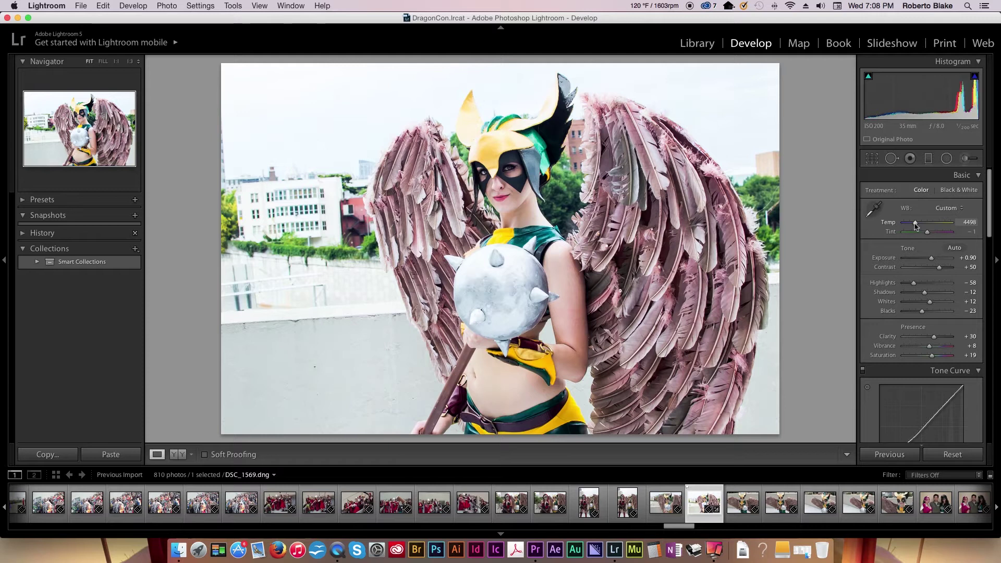
{"action": "left_click_drag", "start_coordinate": [915, 226], "coordinate": [917, 225]}
{"action": "left_click", "coordinate": [176, 454]}
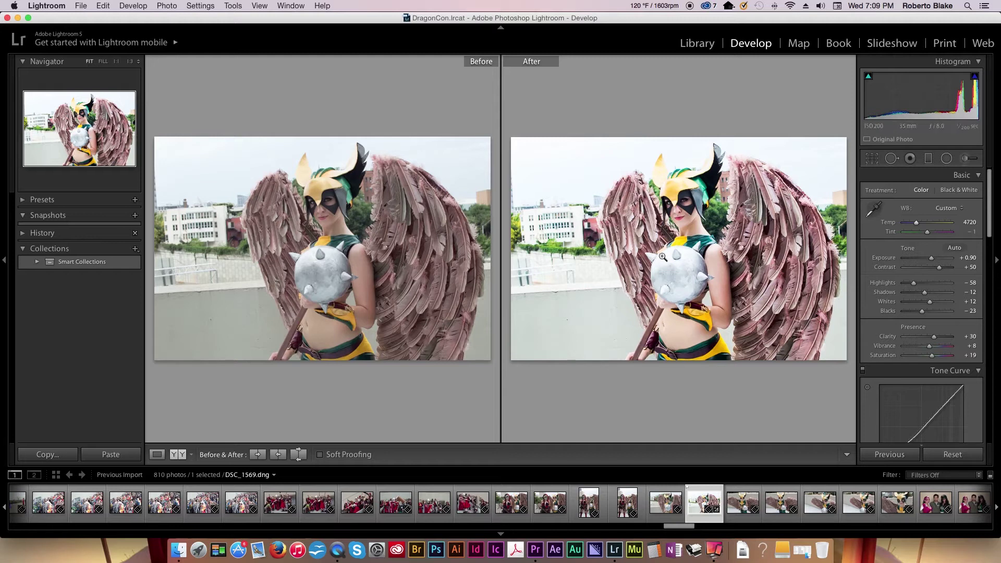
{"action": "left_click", "coordinate": [158, 455]}
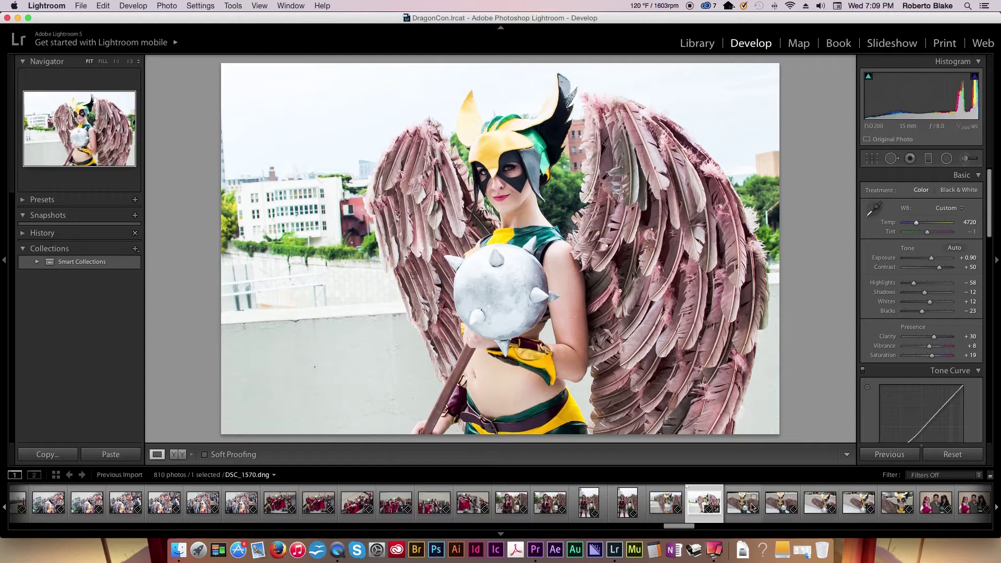
Step: Open the next photo, DSC_1570.dng, and set its Exposure to +1.00 and Contrast to +51
{"action": "left_click", "coordinate": [739, 501]}
{"action": "left_click", "coordinate": [780, 499]}
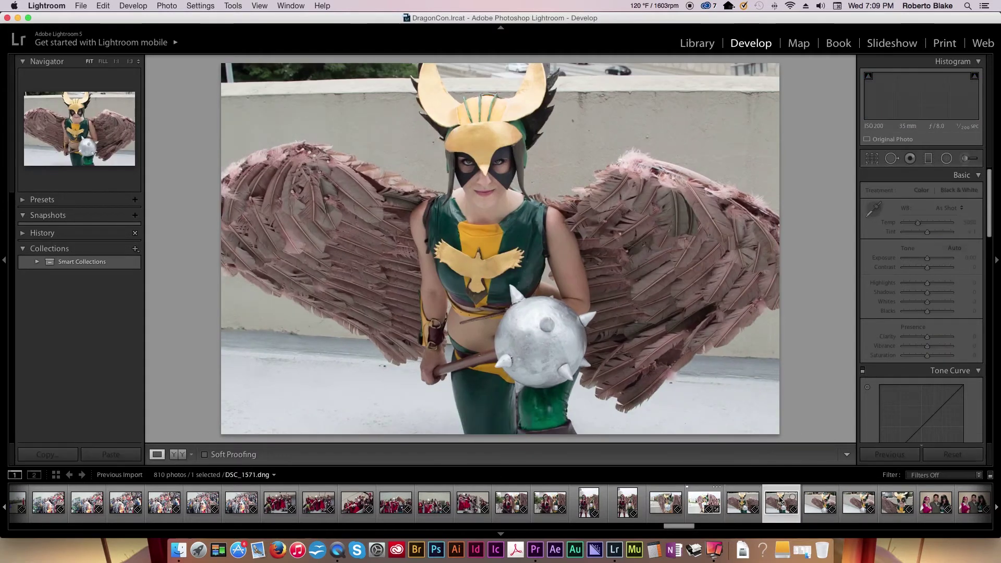
{"action": "left_click", "coordinate": [742, 501]}
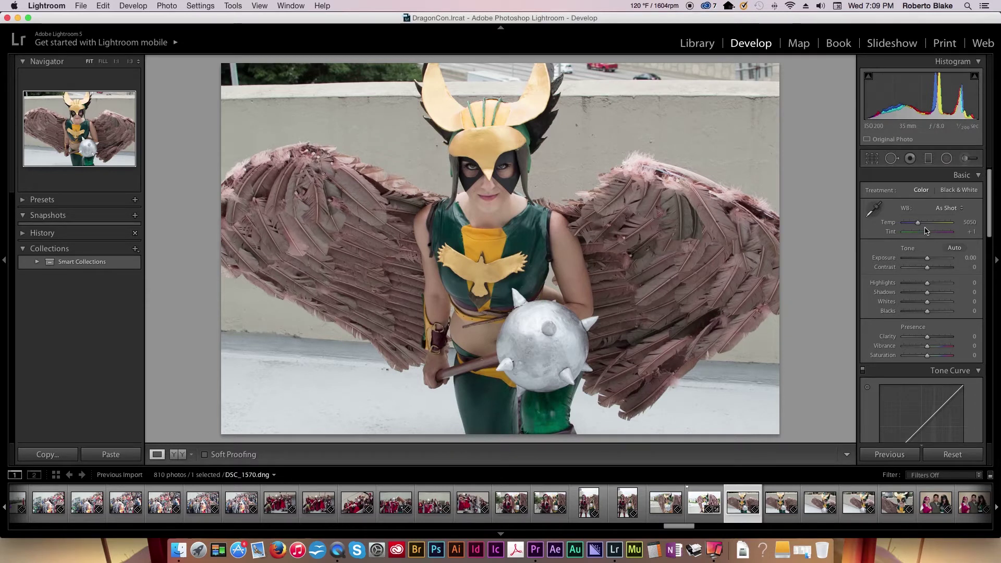
{"action": "left_click_drag", "start_coordinate": [929, 261], "coordinate": [932, 262]}
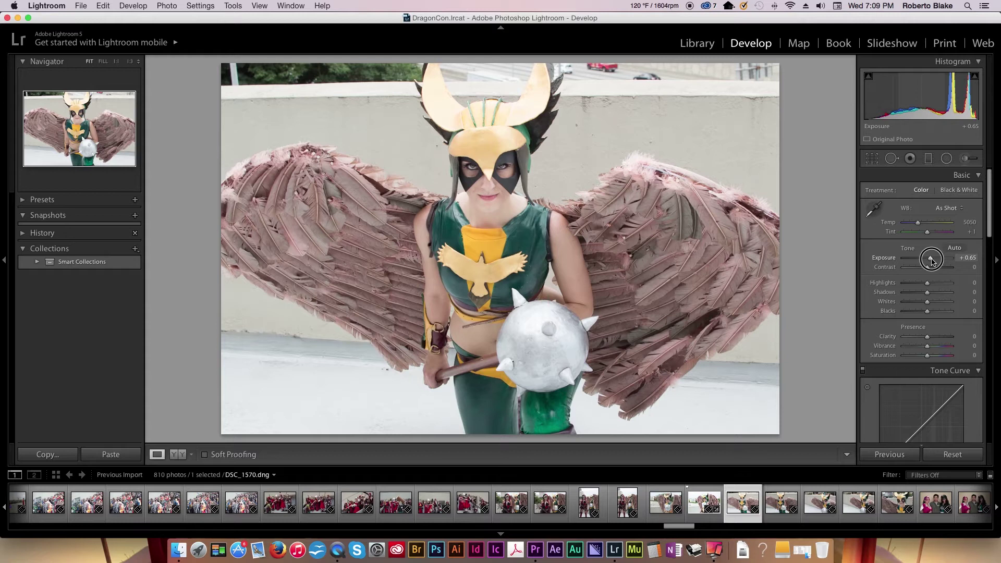
{"action": "scroll", "coordinate": [931, 259], "scroll_direction": "down", "scroll_amount": 1}
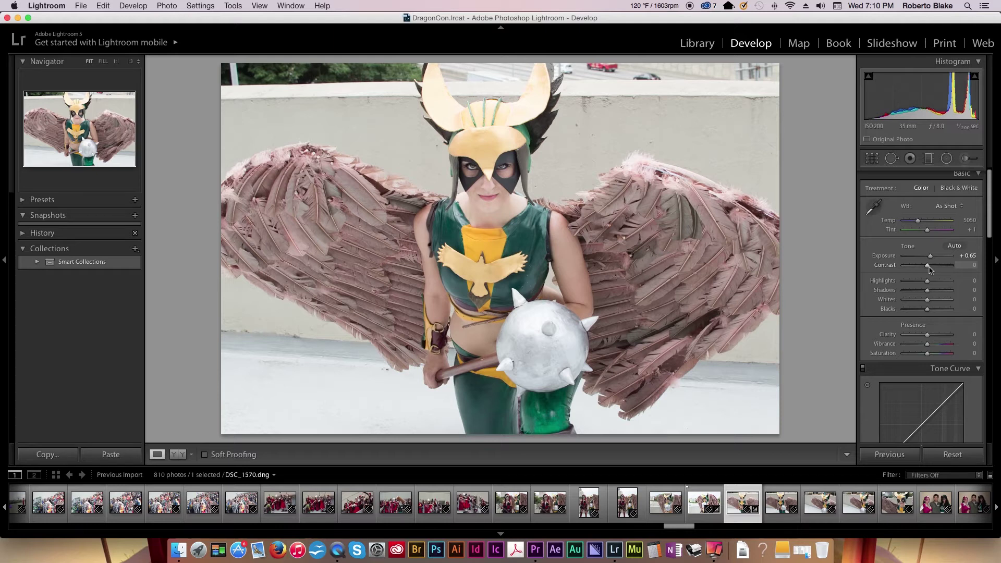
{"action": "left_click_drag", "start_coordinate": [929, 267], "coordinate": [933, 268]}
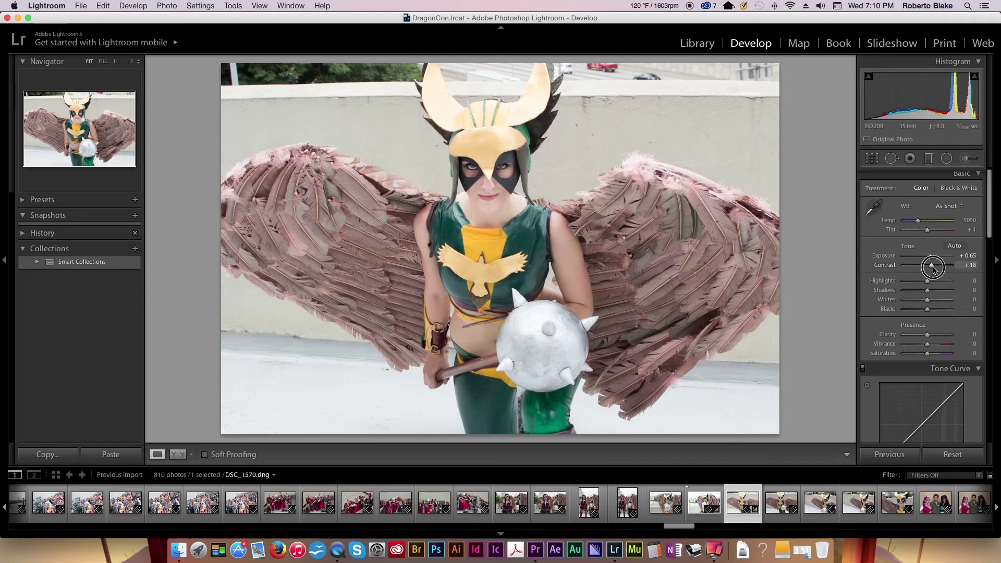
{"action": "left_click_drag", "start_coordinate": [933, 268], "coordinate": [934, 269]}
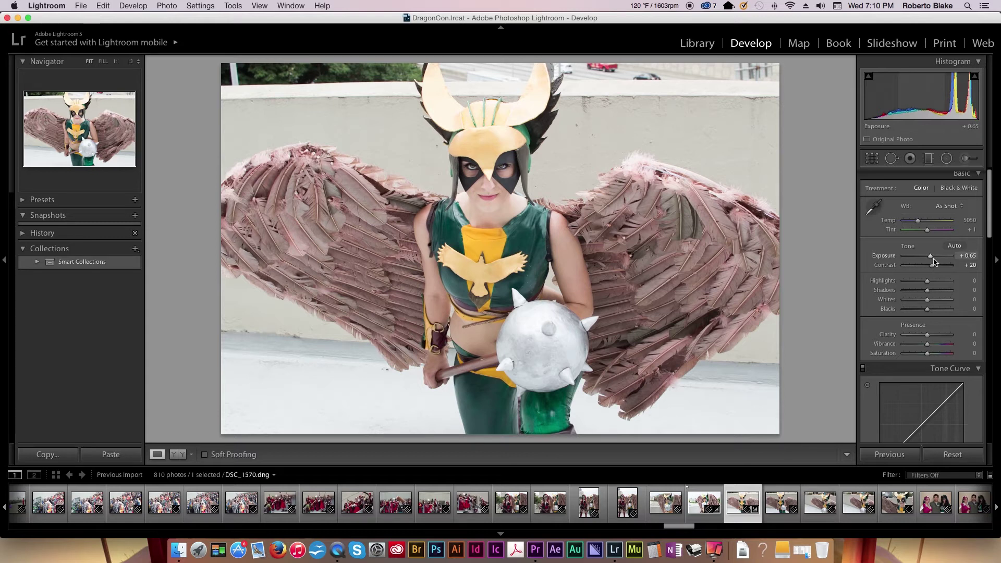
{"action": "left_click_drag", "start_coordinate": [933, 266], "coordinate": [942, 267]}
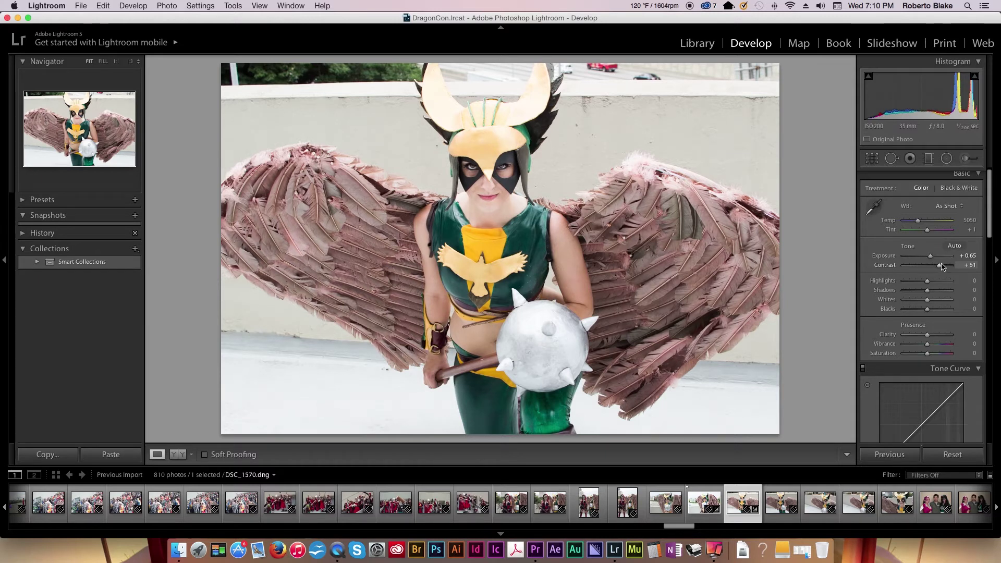
{"action": "left_click_drag", "start_coordinate": [932, 259], "coordinate": [934, 256]}
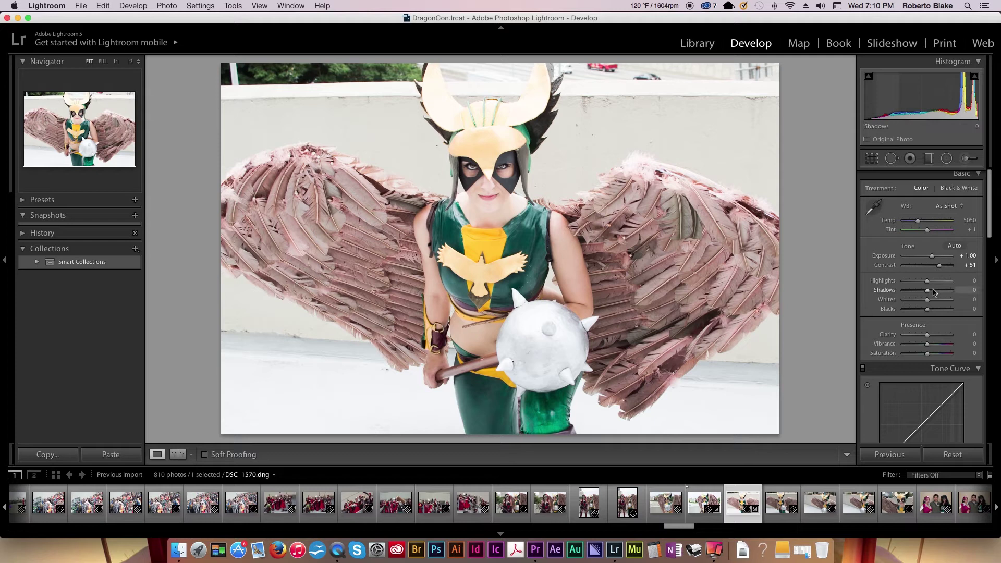
Step: Set Highlights +21, Shadows +39, Whites +20 and Blacks −65, with Clarity +42, Vibrance +9 and Saturation +15
{"action": "left_click_drag", "start_coordinate": [926, 309], "coordinate": [921, 311]}
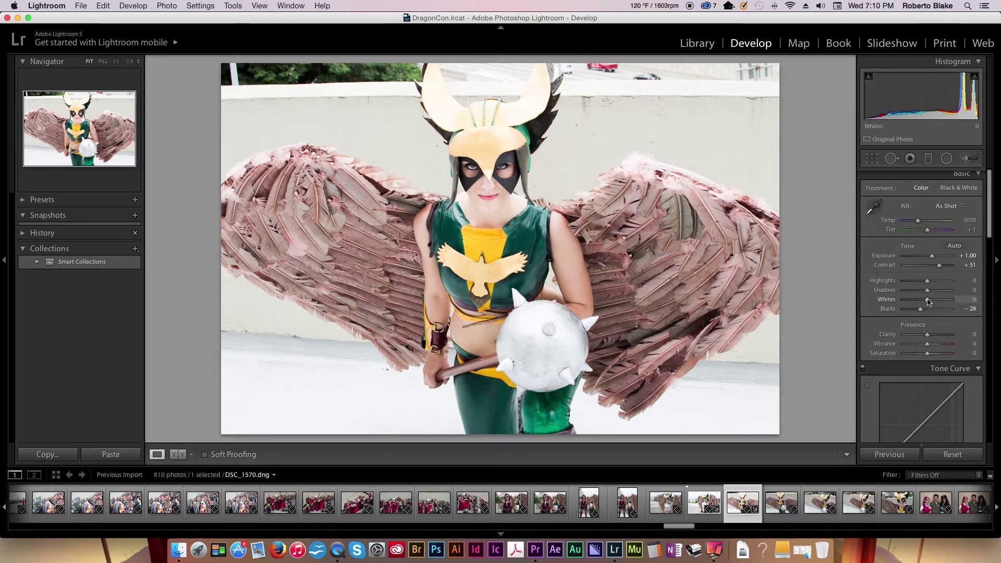
{"action": "left_click_drag", "start_coordinate": [927, 301], "coordinate": [912, 313]}
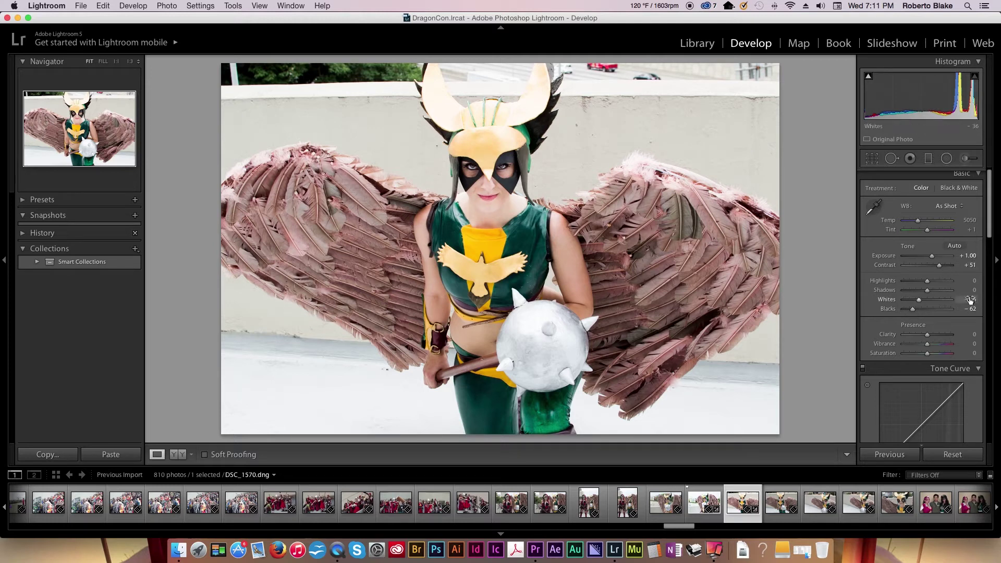
{"action": "mouse_move", "coordinate": [918, 302]}
{"action": "left_mouse_down"}
{"action": "mouse_move", "coordinate": [940, 301]}
{"action": "mouse_move", "coordinate": [928, 291]}
{"action": "mouse_move", "coordinate": [936, 294]}
{"action": "left_mouse_up"}
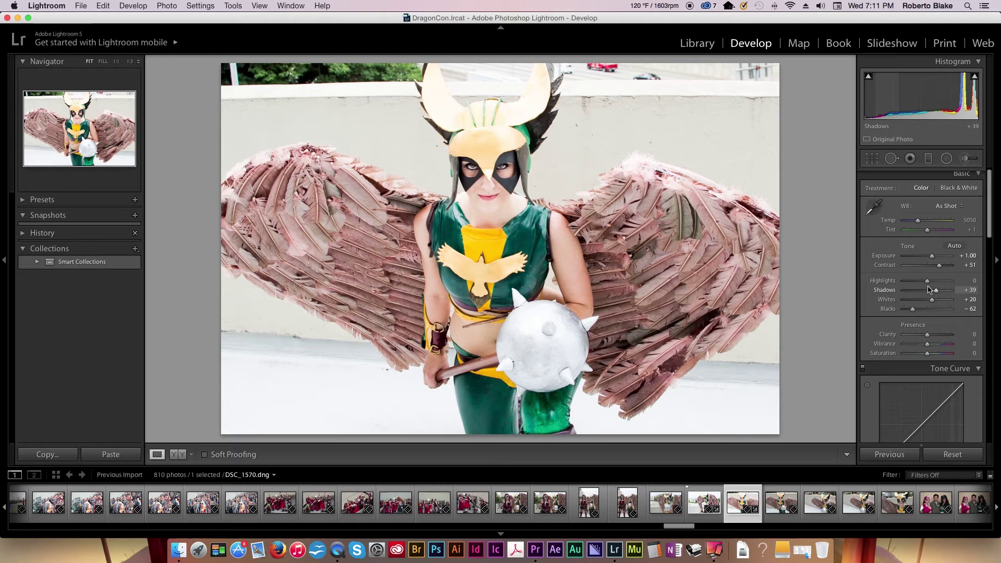
{"action": "left_click_drag", "start_coordinate": [927, 284], "coordinate": [937, 339]}
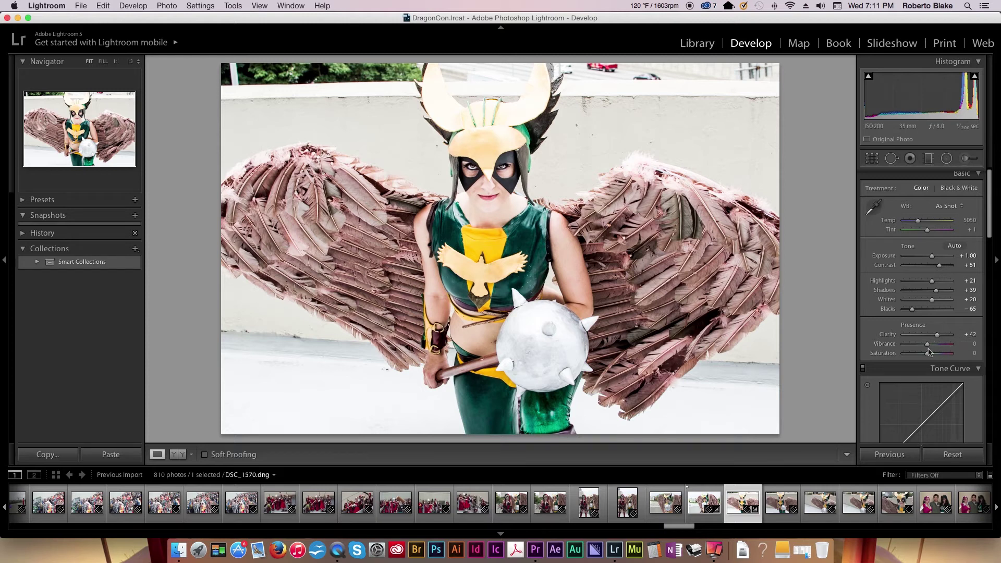
{"action": "left_click_drag", "start_coordinate": [927, 344], "coordinate": [931, 356]}
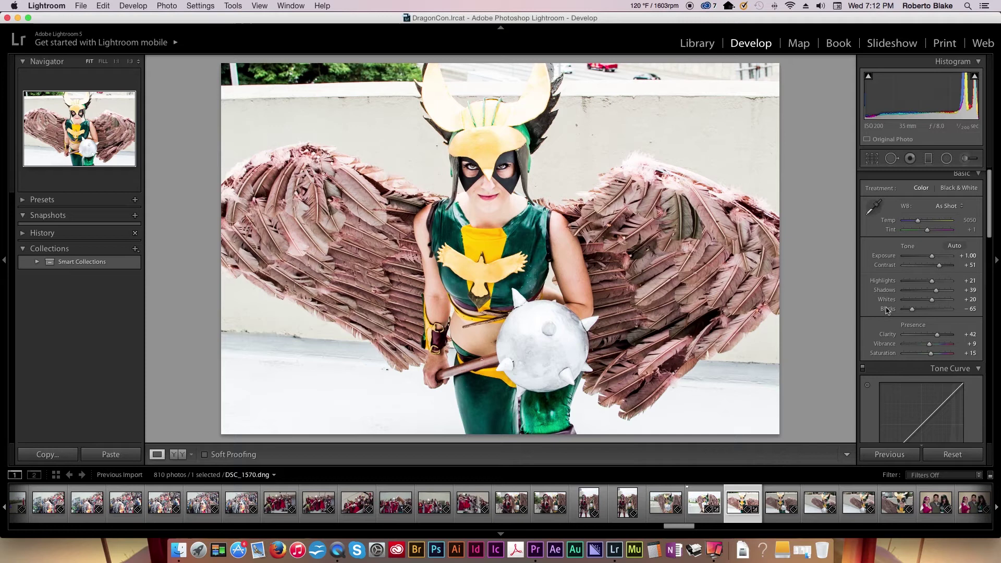
Step: Adjust the tone curve regions to Highlights −27, Lights +9, Darks −20 and Shadows −31
{"action": "scroll", "coordinate": [874, 304], "scroll_direction": "down", "scroll_amount": 6}
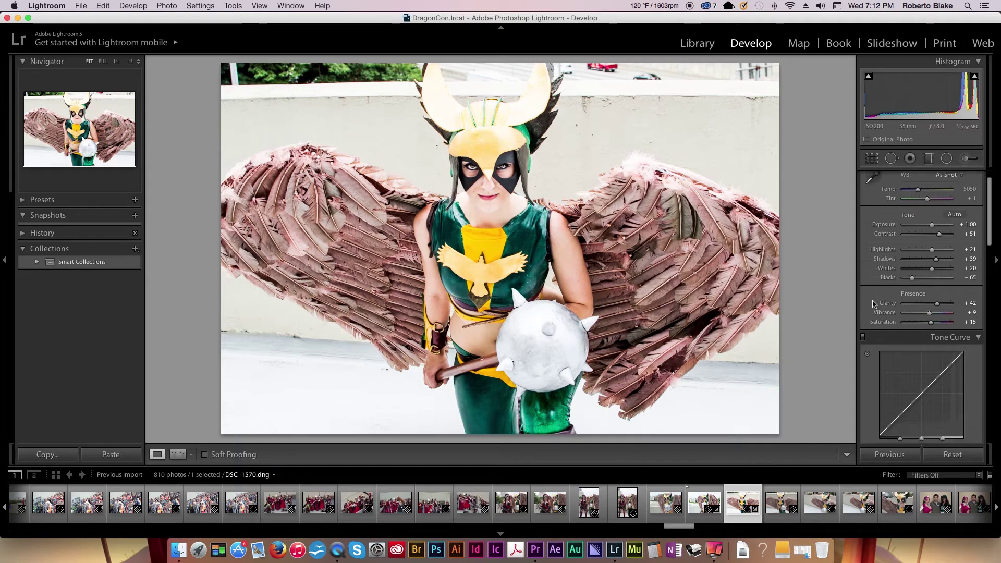
{"action": "scroll", "coordinate": [873, 304], "scroll_direction": "down", "scroll_amount": 2}
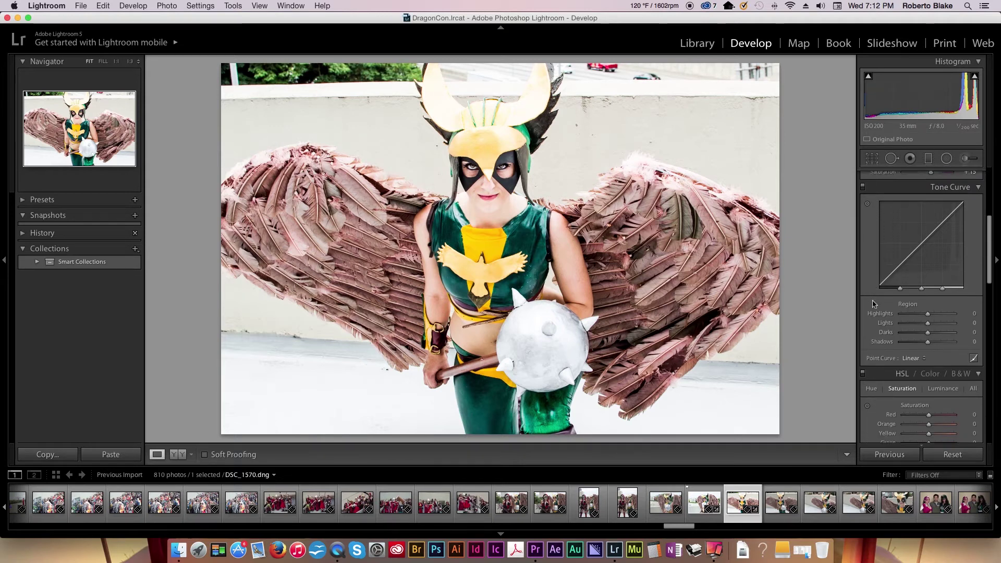
{"action": "left_click_drag", "start_coordinate": [927, 331], "coordinate": [931, 324]}
{"action": "left_click", "coordinate": [928, 324]}
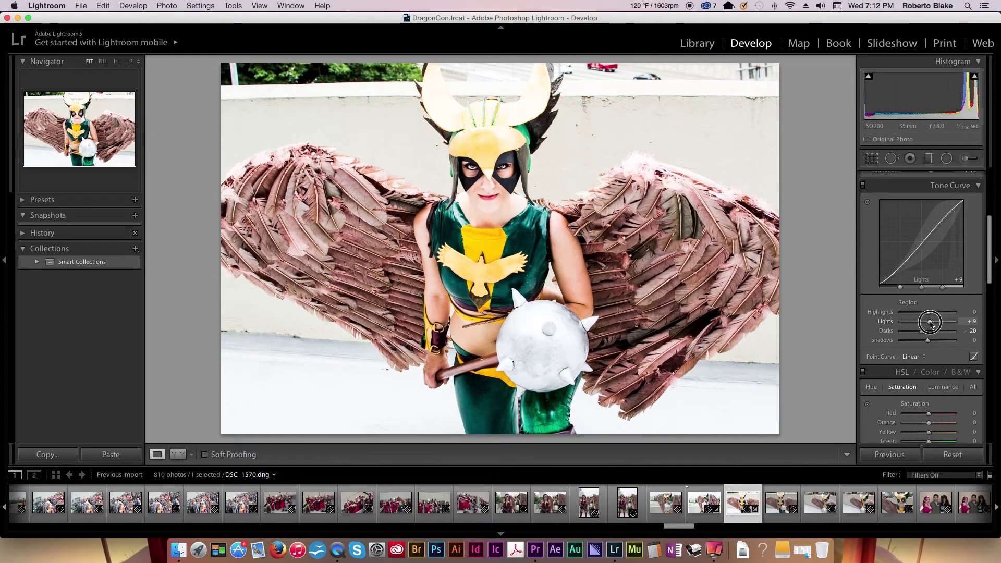
{"action": "left_click", "coordinate": [930, 314]}
{"action": "left_click_drag", "start_coordinate": [930, 314], "coordinate": [922, 315]}
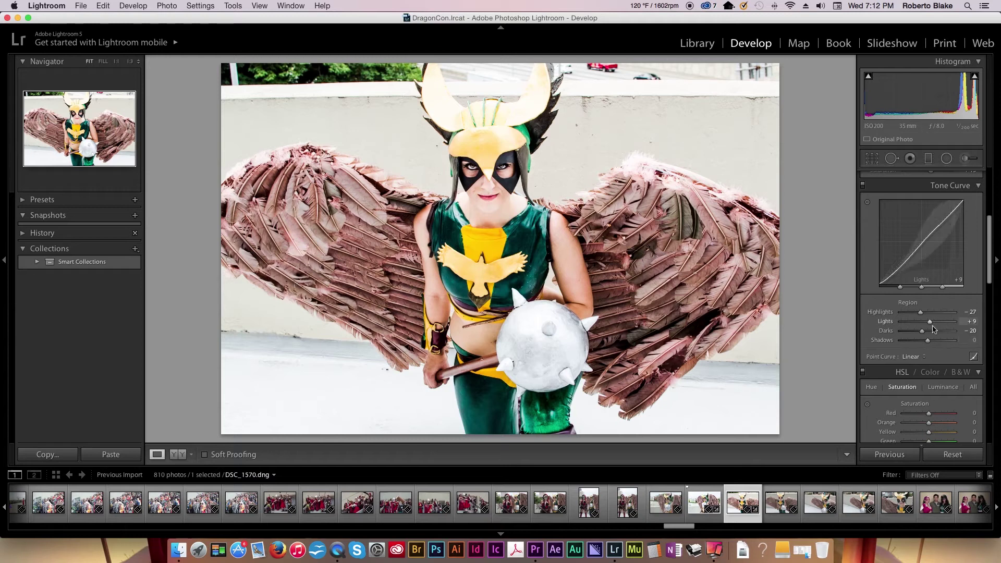
{"action": "left_click_drag", "start_coordinate": [927, 341], "coordinate": [920, 342]}
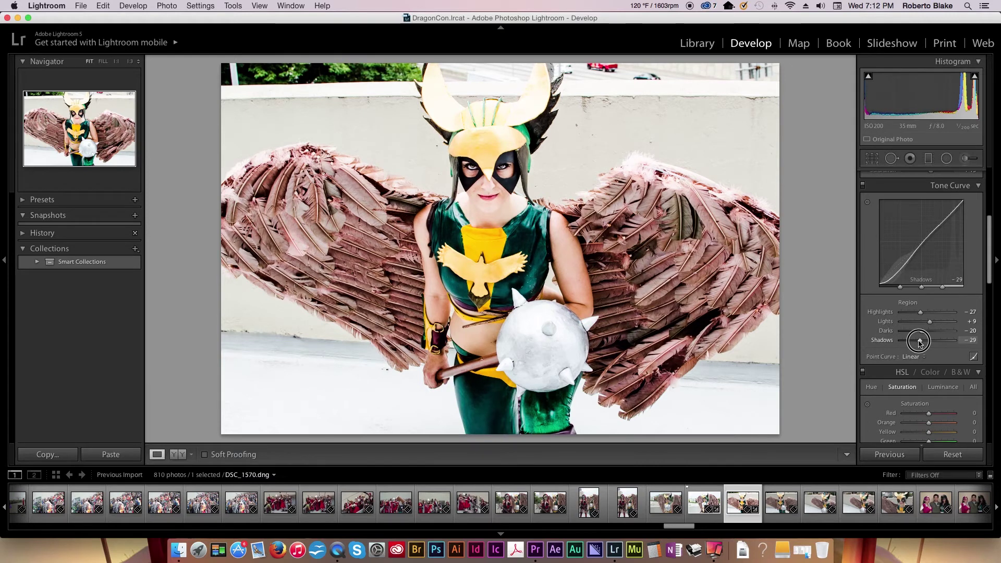
{"action": "left_click_drag", "start_coordinate": [919, 343], "coordinate": [919, 341]}
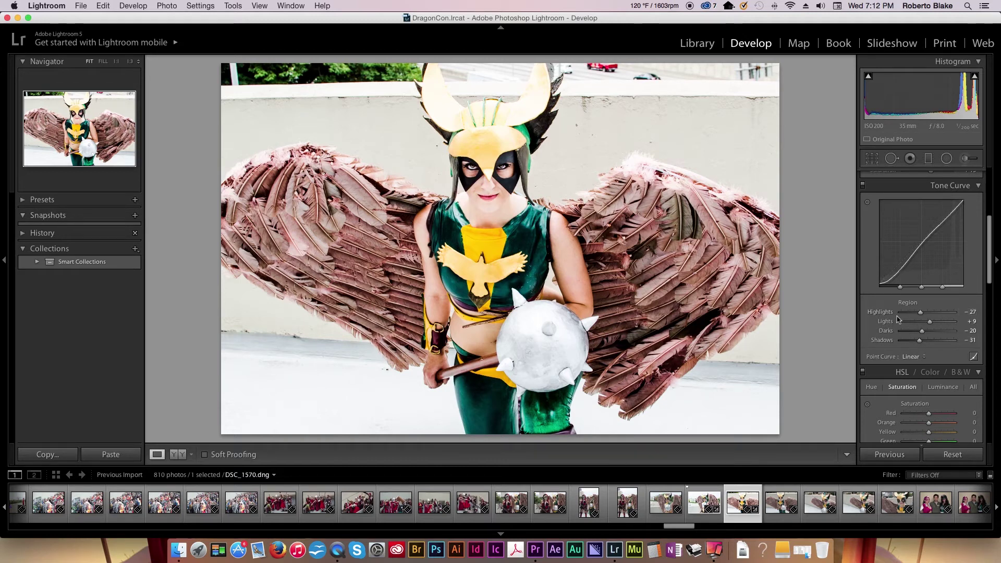
Step: Set the HSL saturation of individual colors to Orange −30, Yellow +16, Green +36 and Red +15
{"action": "scroll", "coordinate": [900, 319], "scroll_direction": "down", "scroll_amount": 4}
{"action": "scroll", "coordinate": [898, 319], "scroll_direction": "down", "scroll_amount": 1}
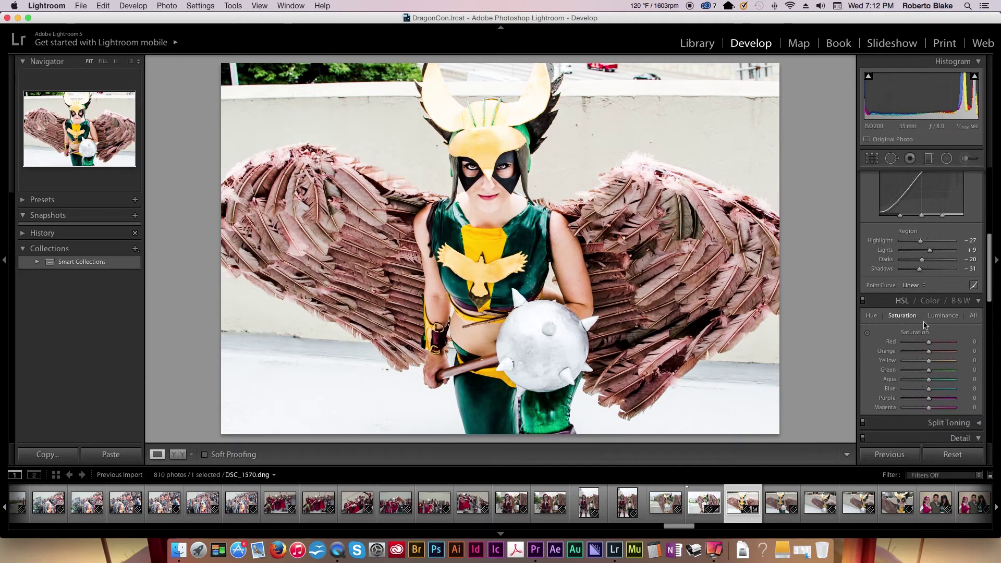
{"action": "left_click_drag", "start_coordinate": [929, 351], "coordinate": [922, 353]}
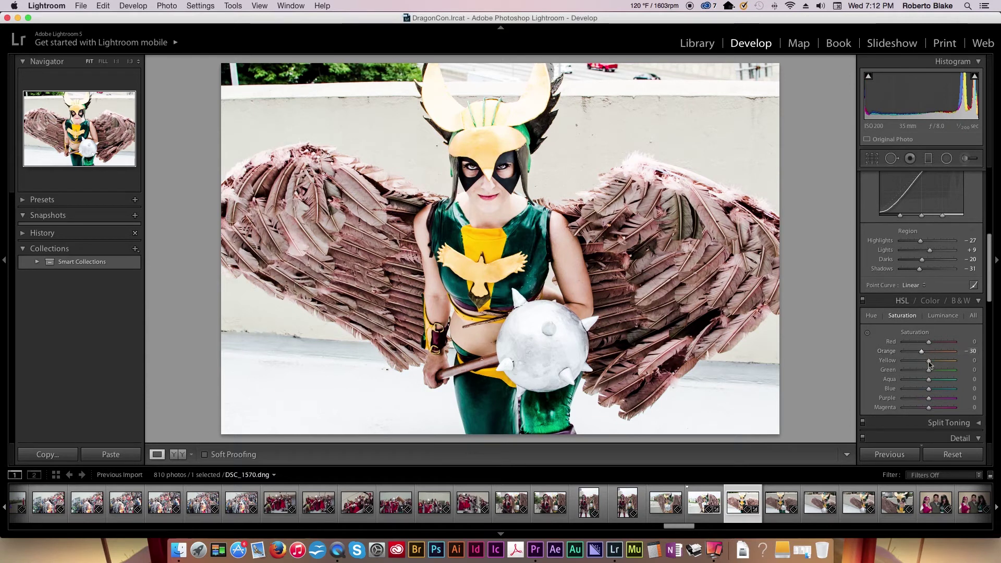
{"action": "mouse_move", "coordinate": [928, 361]}
{"action": "left_mouse_down"}
{"action": "mouse_move", "coordinate": [937, 370]}
{"action": "mouse_move", "coordinate": [932, 342]}
{"action": "left_mouse_up"}
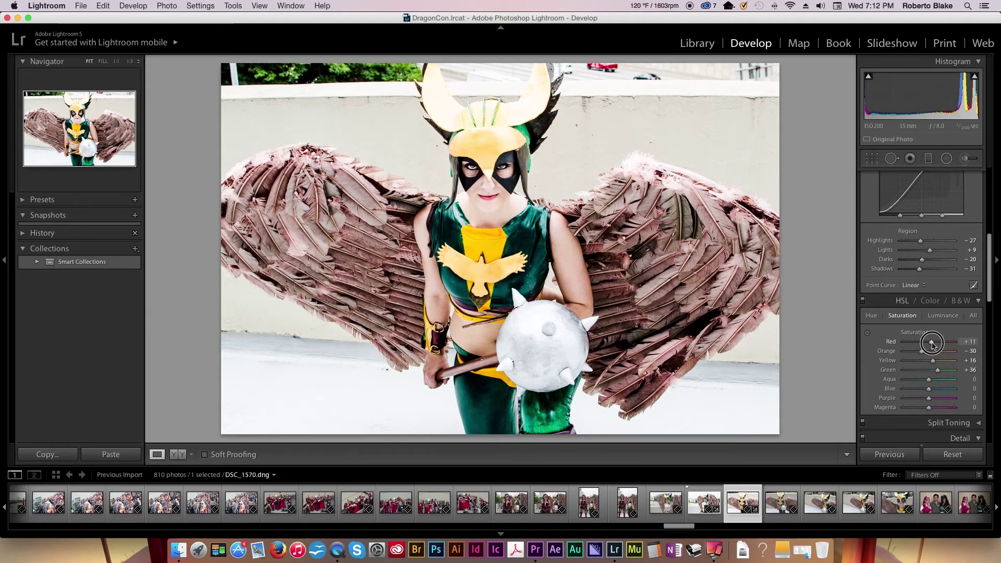
{"action": "left_click_drag", "start_coordinate": [932, 345], "coordinate": [933, 344]}
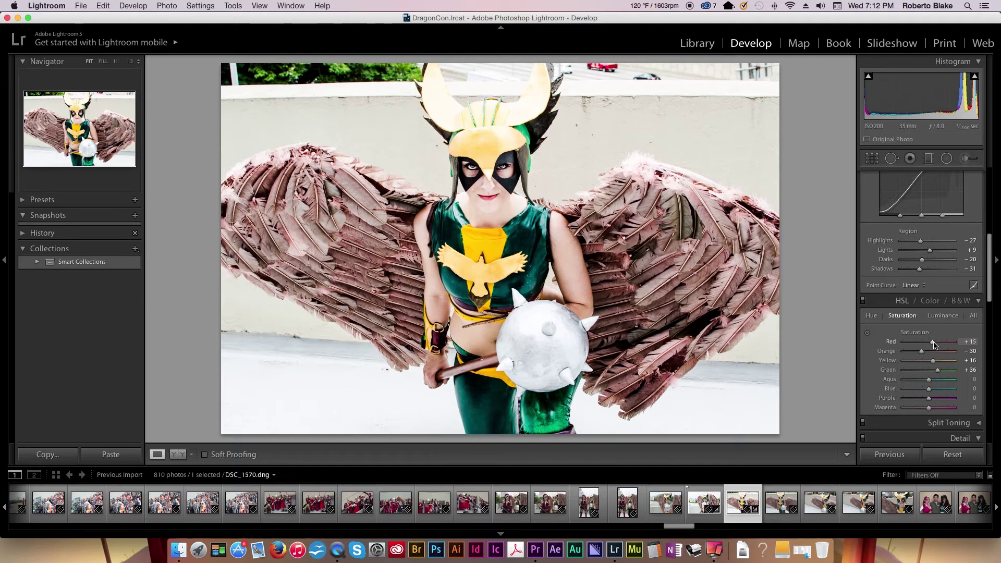
Step: Set this photo's sharpening Amount to 75 and noise reduction Luminance to 30
{"action": "scroll", "coordinate": [933, 344], "scroll_direction": "down", "scroll_amount": 1}
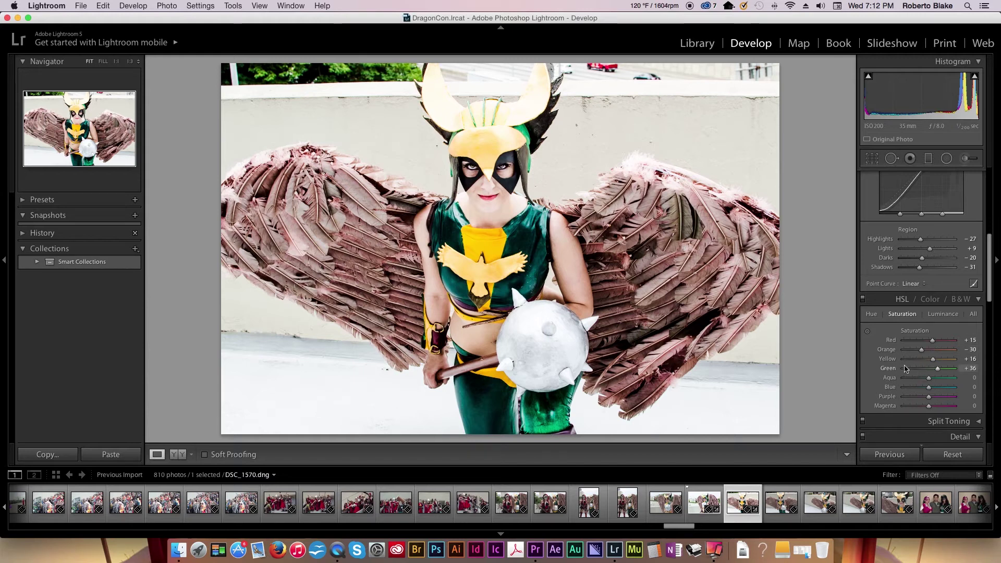
{"action": "scroll", "coordinate": [907, 365], "scroll_direction": "down", "scroll_amount": 3}
{"action": "scroll", "coordinate": [904, 368], "scroll_direction": "down", "scroll_amount": 10}
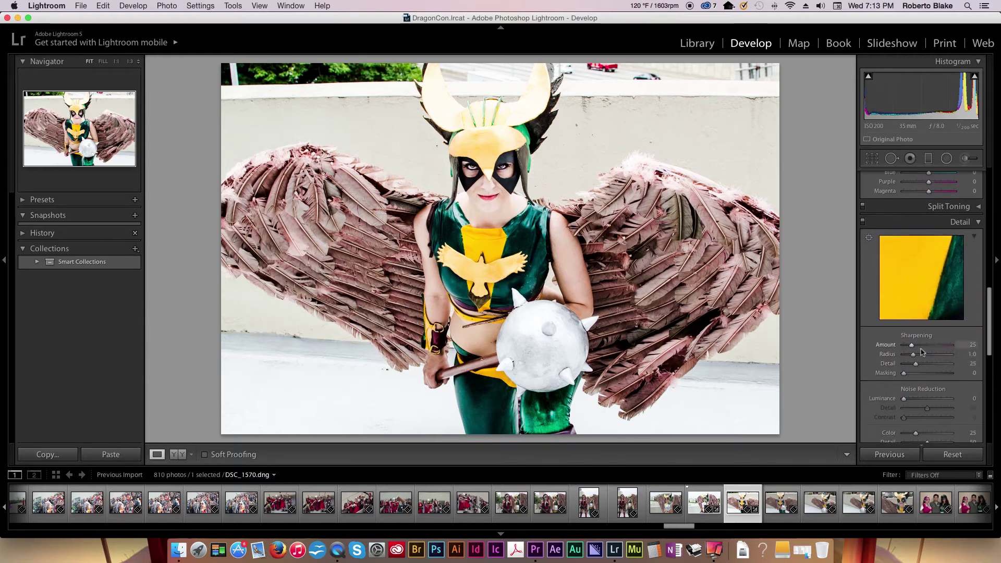
{"action": "left_click_drag", "start_coordinate": [921, 346], "coordinate": [928, 348]}
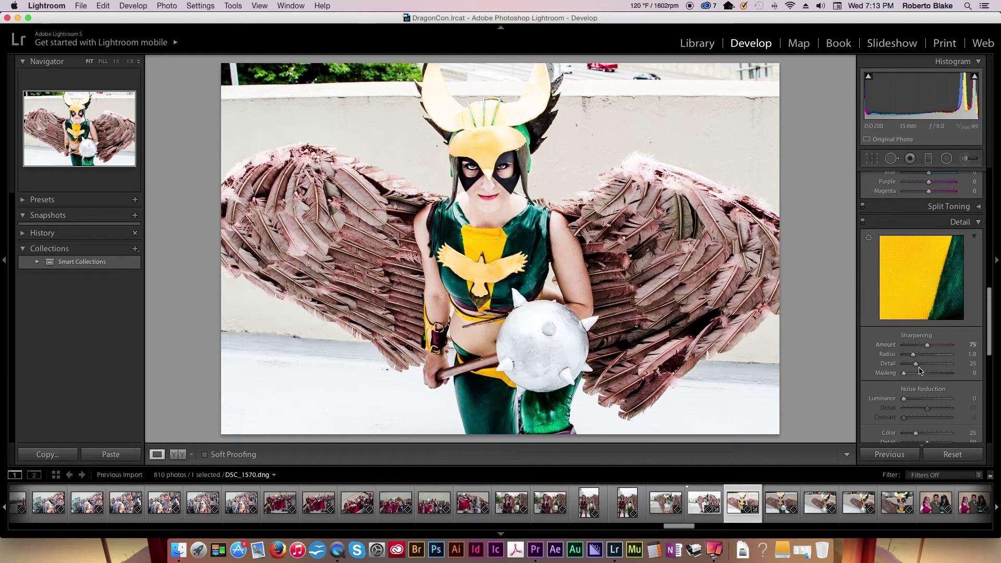
{"action": "scroll", "coordinate": [916, 371], "scroll_direction": "down", "scroll_amount": 3}
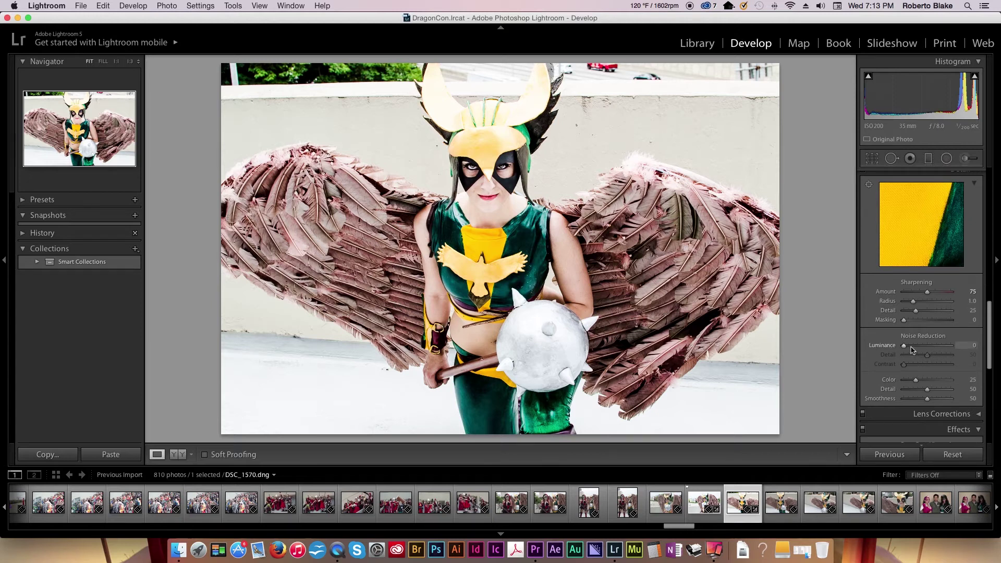
{"action": "left_click_drag", "start_coordinate": [910, 350], "coordinate": [916, 349]}
{"action": "left_click_drag", "start_coordinate": [917, 349], "coordinate": [919, 348]}
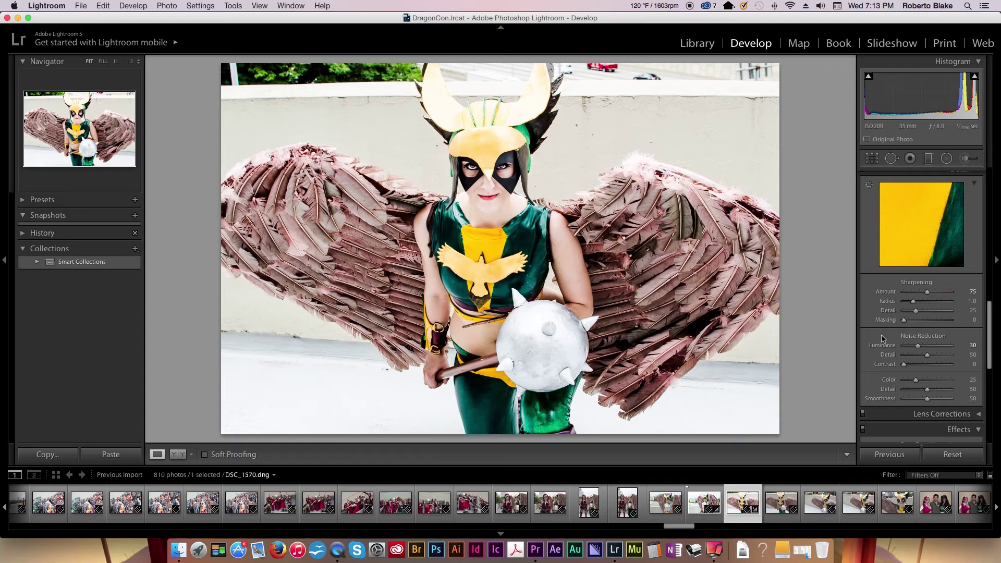
{"action": "scroll", "coordinate": [892, 312], "scroll_direction": "down", "scroll_amount": 5}
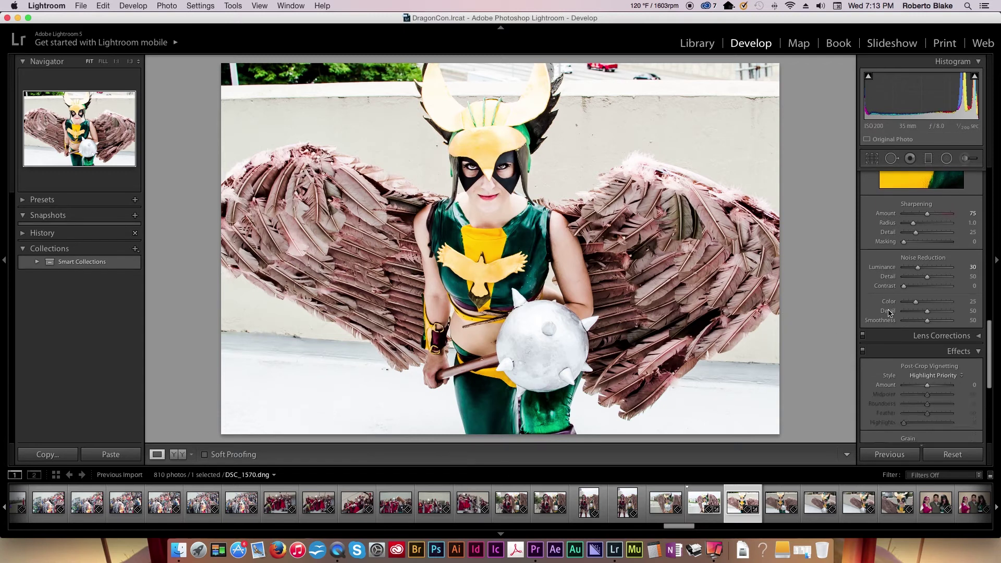
{"action": "scroll", "coordinate": [889, 313], "scroll_direction": "up", "scroll_amount": 4}
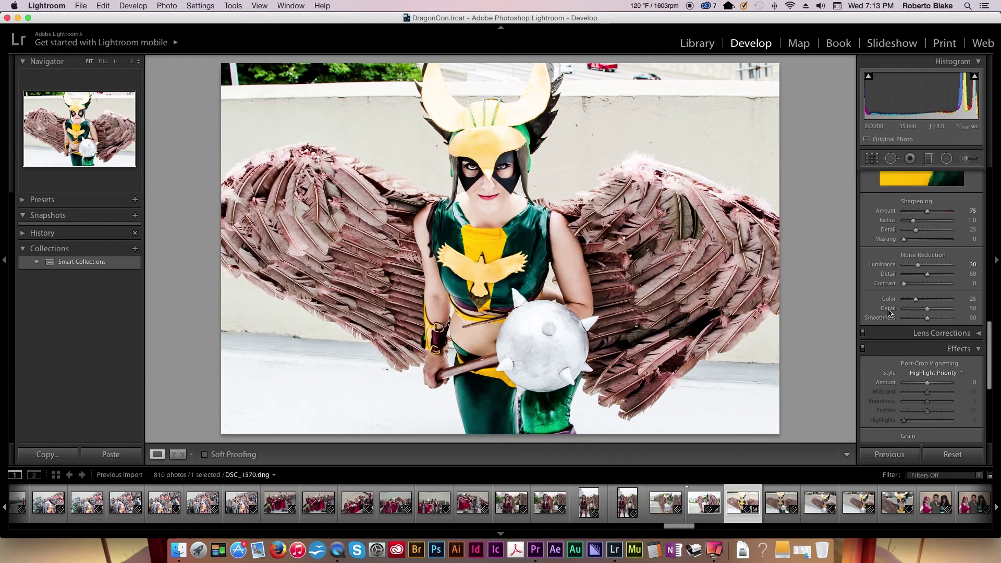
{"action": "scroll", "coordinate": [889, 313], "scroll_direction": "up", "scroll_amount": 14}
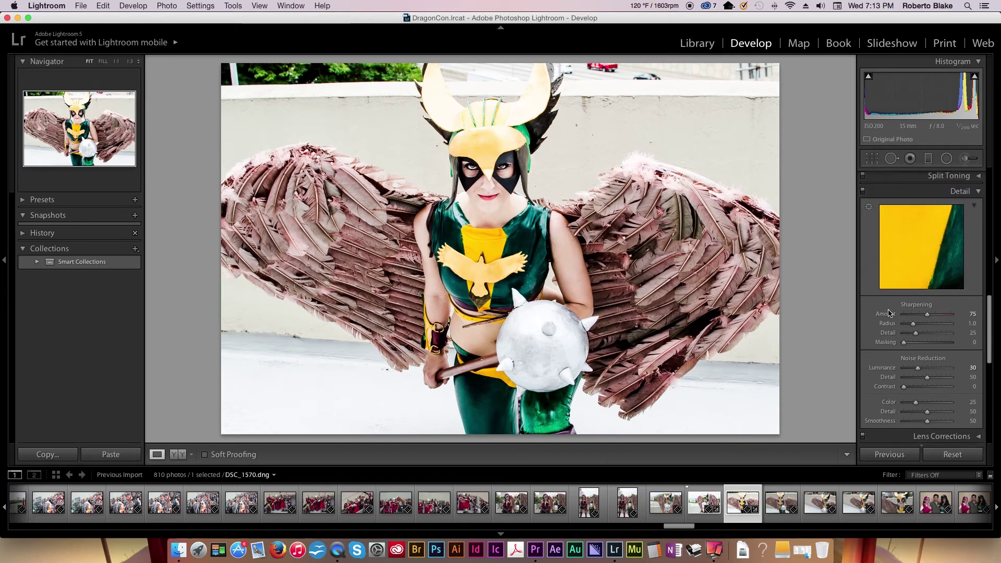
Step: Look through the remaining shots of the winged cosplayer and open DSC_1573.dng for editing
{"action": "scroll", "coordinate": [889, 313], "scroll_direction": "up", "scroll_amount": 5}
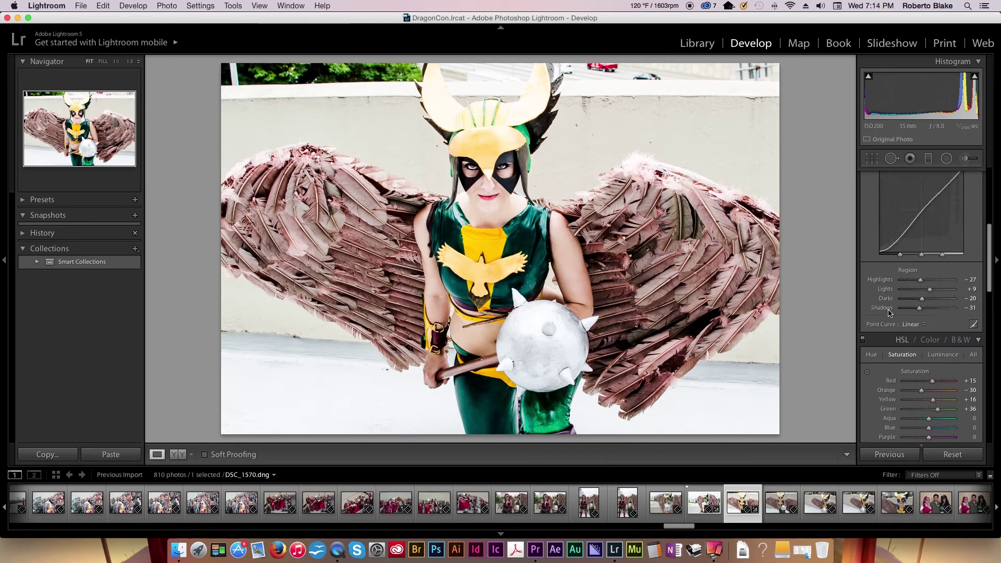
{"action": "scroll", "coordinate": [889, 313], "scroll_direction": "up", "scroll_amount": 1}
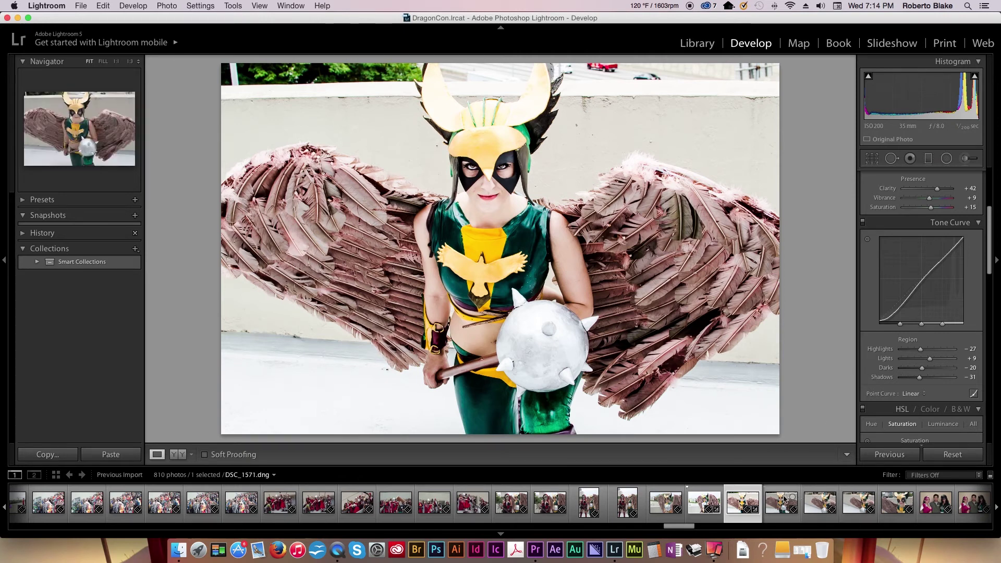
{"action": "left_click", "coordinate": [819, 501]}
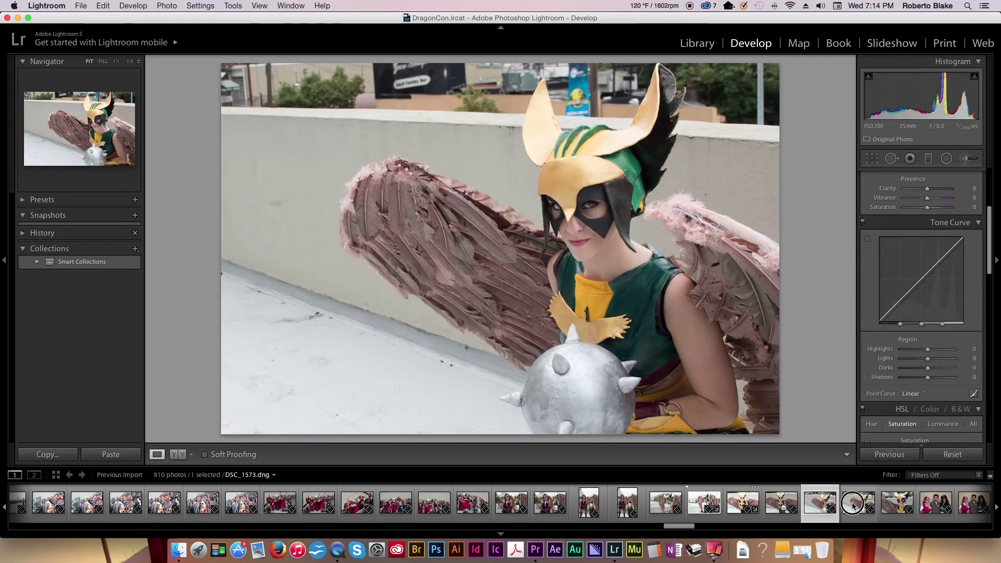
{"action": "left_click", "coordinate": [853, 504]}
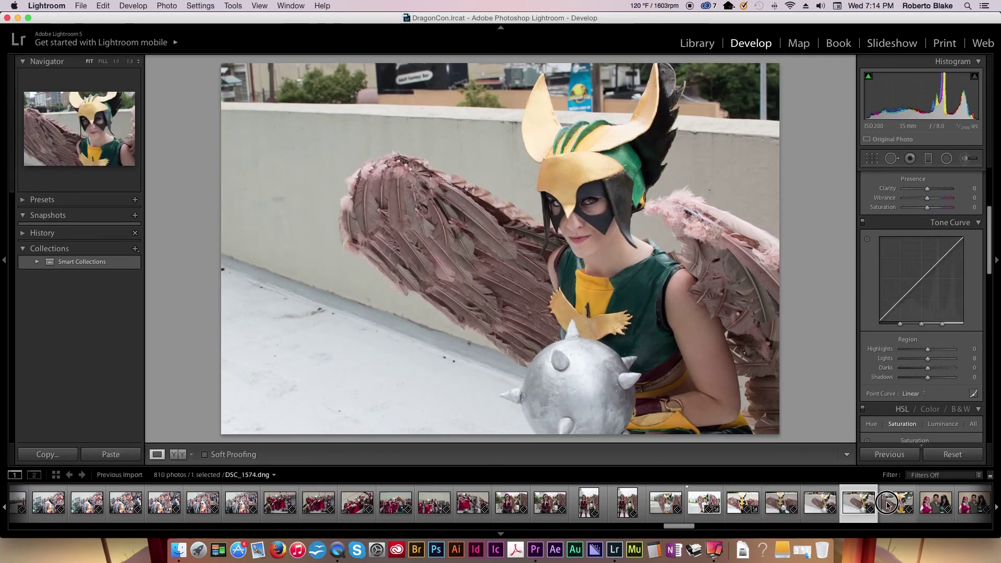
{"action": "key", "text": "Right"}
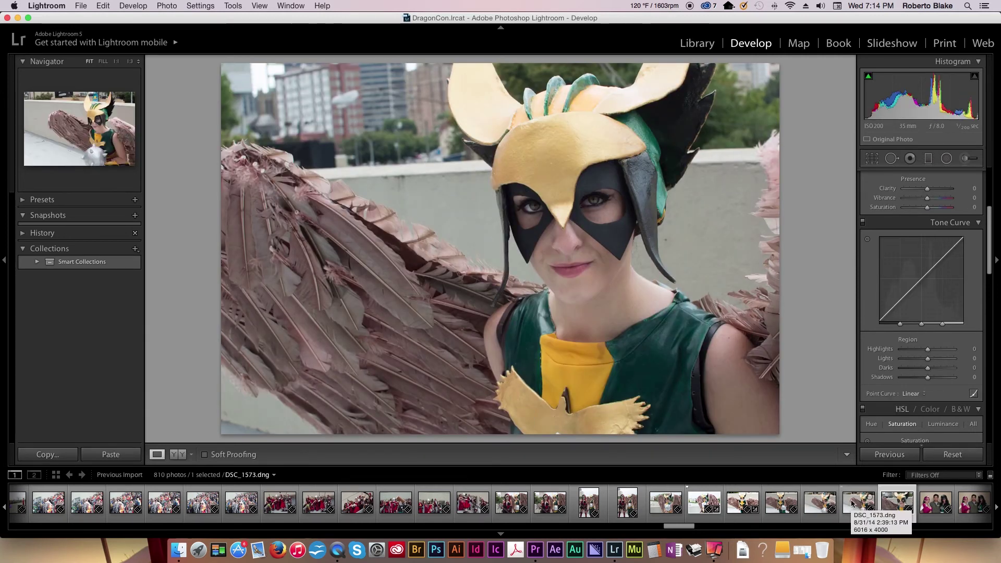
{"action": "left_click", "coordinate": [855, 503]}
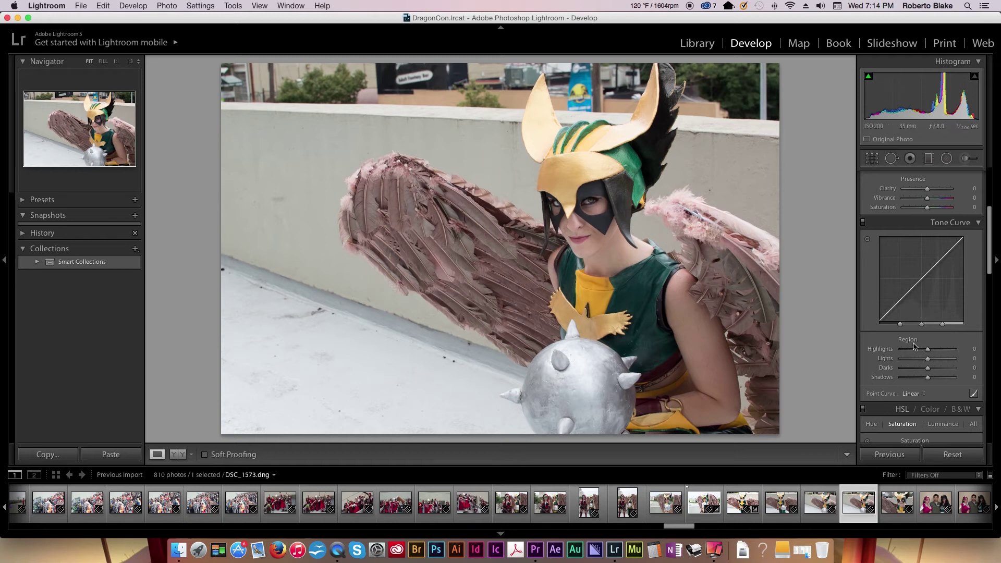
Step: Set this photo's Exposure to +0.80 and Contrast to +65
{"action": "scroll", "coordinate": [876, 323], "scroll_direction": "up", "scroll_amount": 6}
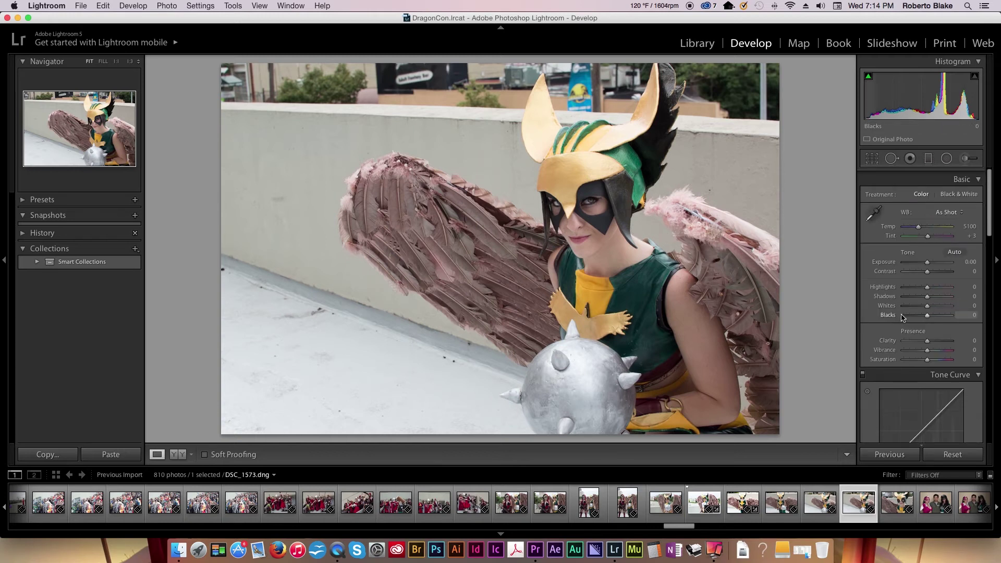
{"action": "left_click_drag", "start_coordinate": [928, 258], "coordinate": [935, 260]}
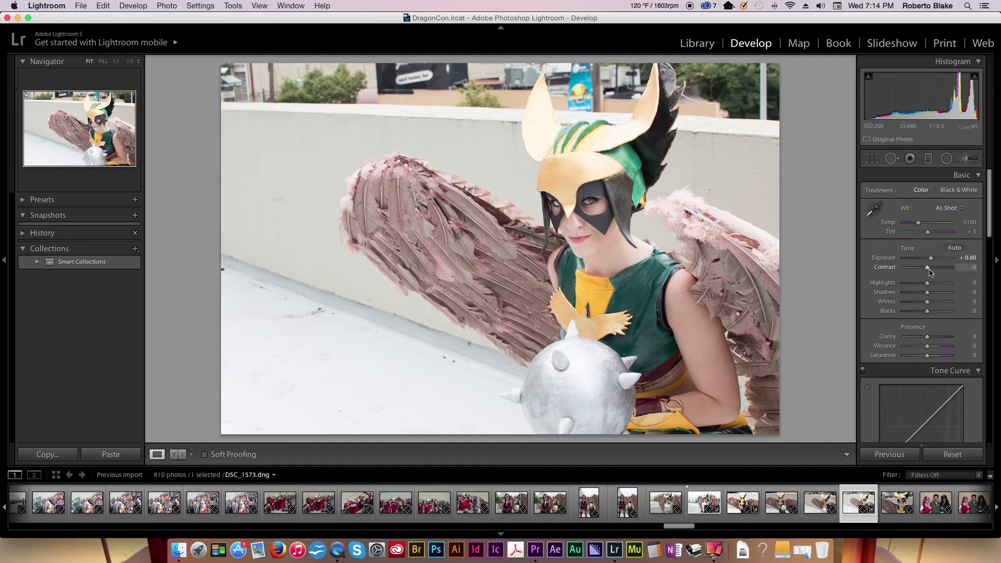
{"action": "left_click_drag", "start_coordinate": [929, 270], "coordinate": [945, 270]}
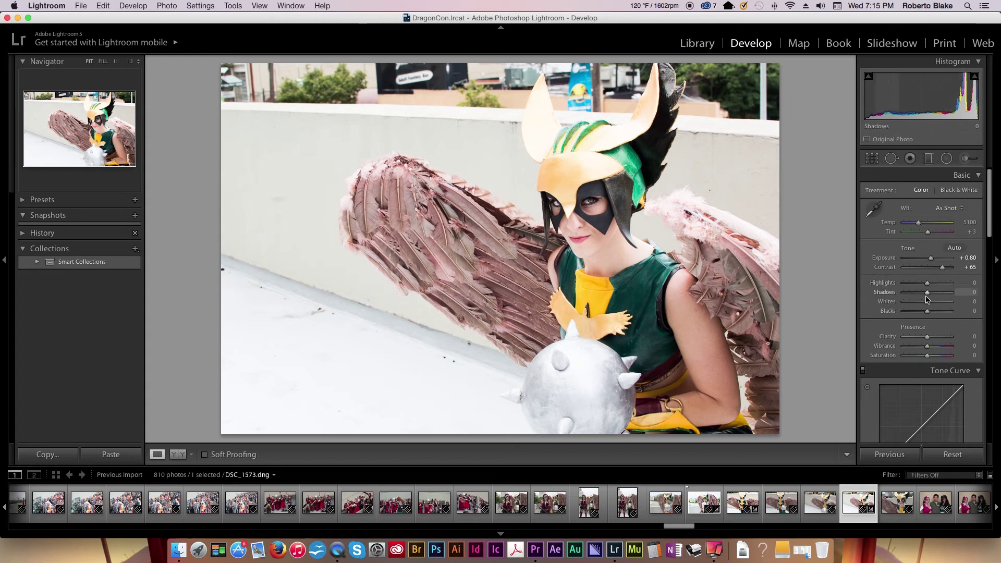
Step: Set Highlights −55, Shadows −14, Whites +64 and Blacks −12, with Clarity +25, Vibrance +3 and Saturation +14
{"action": "scroll", "coordinate": [928, 289], "scroll_direction": "down", "scroll_amount": 1}
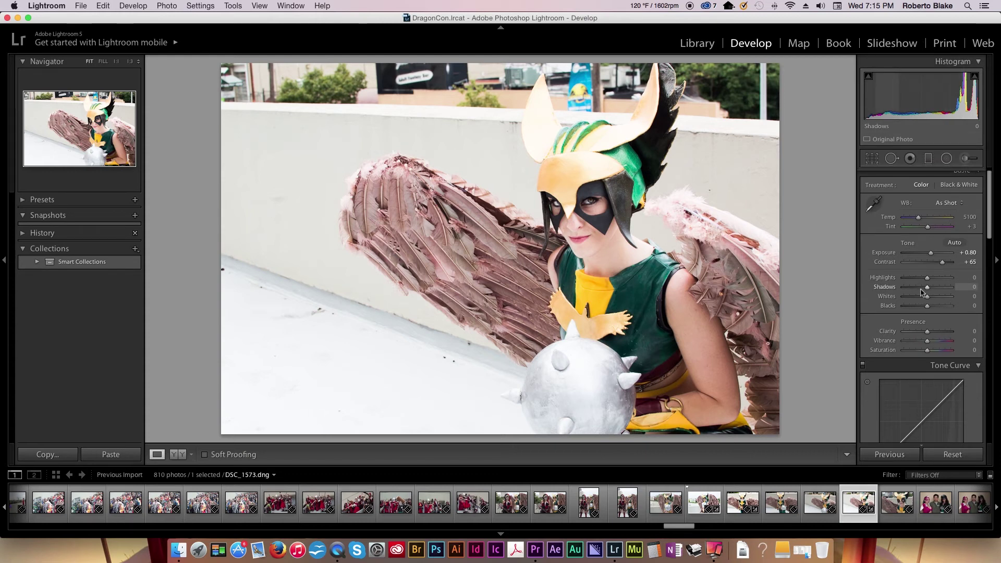
{"action": "left_click_drag", "start_coordinate": [922, 288], "coordinate": [933, 357]}
{"action": "scroll", "coordinate": [933, 291], "scroll_direction": "up", "scroll_amount": 1}
{"action": "scroll", "coordinate": [939, 297], "scroll_direction": "up", "scroll_amount": 1}
{"action": "scroll", "coordinate": [927, 323], "scroll_direction": "down", "scroll_amount": 1}
{"action": "scroll", "coordinate": [932, 338], "scroll_direction": "up", "scroll_amount": 1}
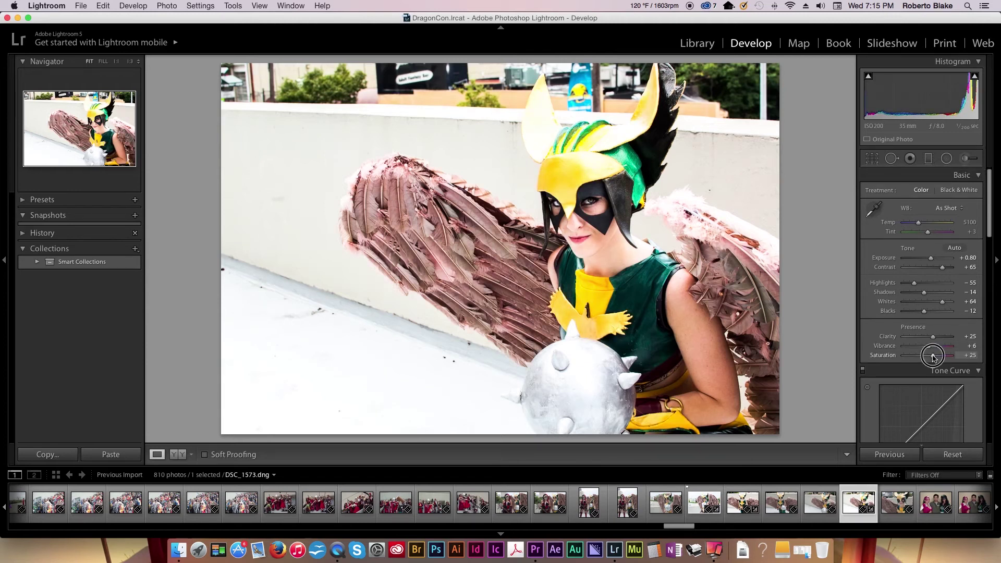
{"action": "left_click_drag", "start_coordinate": [933, 356], "coordinate": [933, 357]}
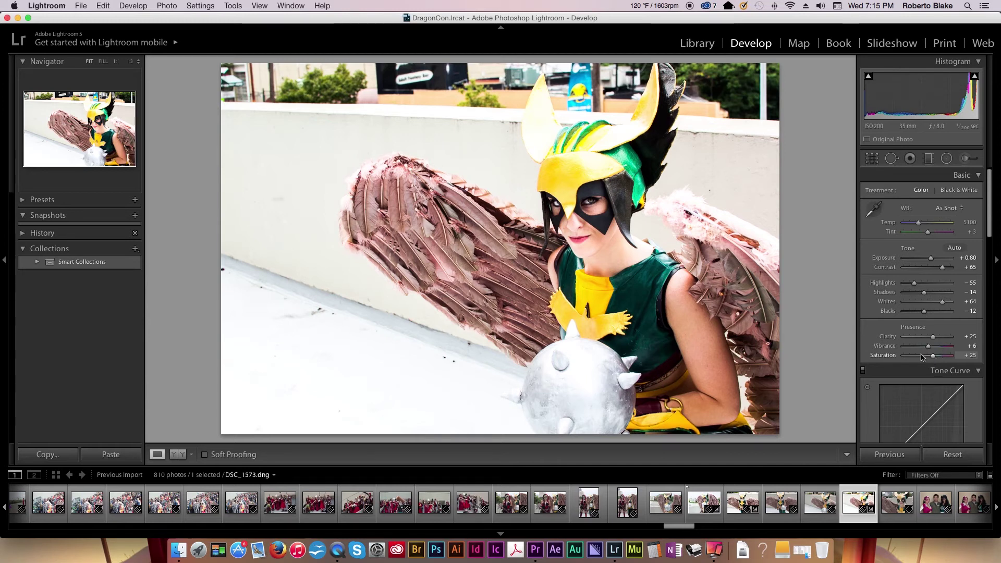
{"action": "left_click_drag", "start_coordinate": [933, 356], "coordinate": [926, 346]}
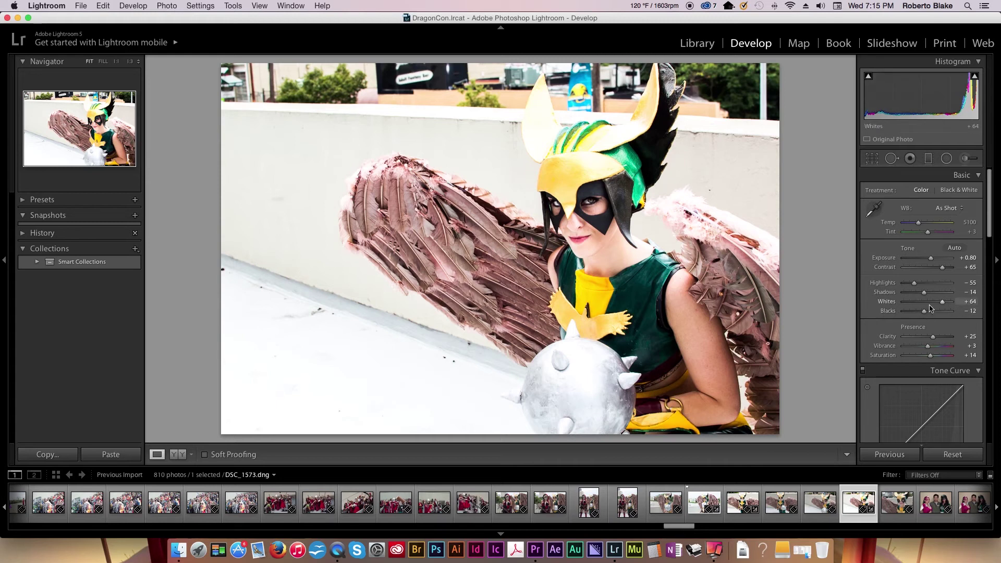
Step: Adjust the tone curve regions to Highlights +13, Lights −41, Darks +14 and Shadows +51
{"action": "scroll", "coordinate": [930, 308], "scroll_direction": "down", "scroll_amount": 8}
{"action": "scroll", "coordinate": [931, 308], "scroll_direction": "up", "scroll_amount": 1}
{"action": "mouse_move", "coordinate": [928, 327]}
{"action": "left_mouse_down"}
{"action": "mouse_move", "coordinate": [917, 325]}
{"action": "mouse_move", "coordinate": [916, 348]}
{"action": "mouse_move", "coordinate": [939, 351]}
{"action": "mouse_move", "coordinate": [931, 340]}
{"action": "left_mouse_up"}
{"action": "scroll", "coordinate": [927, 329], "scroll_direction": "down", "scroll_amount": 1}
{"action": "scroll", "coordinate": [918, 328], "scroll_direction": "up", "scroll_amount": 1}
{"action": "scroll", "coordinate": [933, 344], "scroll_direction": "down", "scroll_amount": 1}
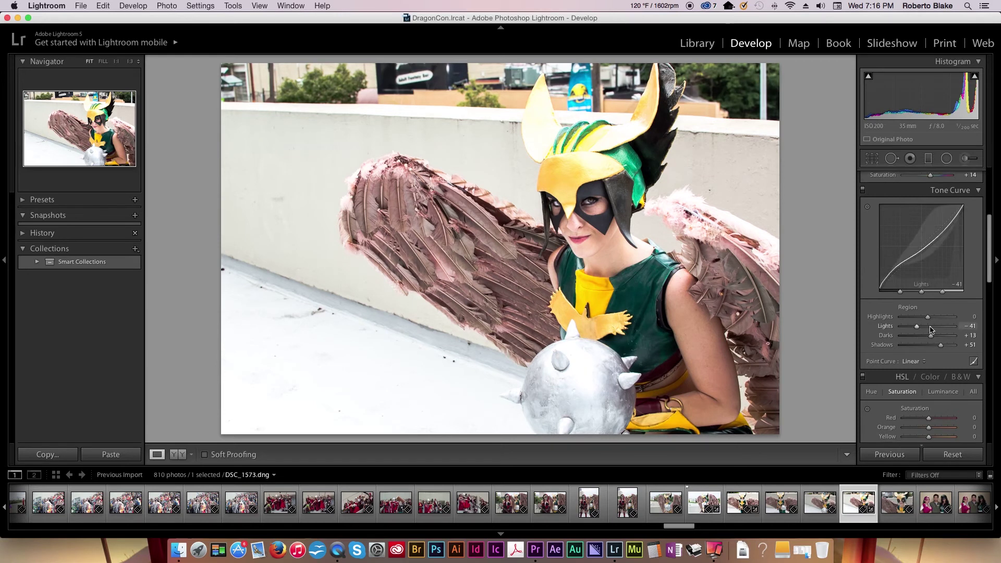
{"action": "left_click_drag", "start_coordinate": [931, 335], "coordinate": [931, 336]}
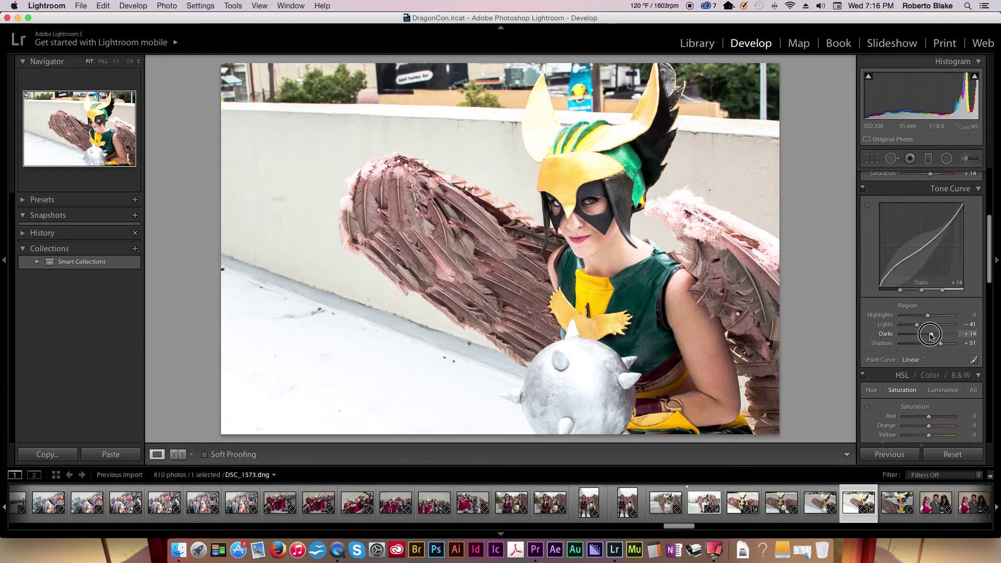
{"action": "scroll", "coordinate": [931, 334], "scroll_direction": "up", "scroll_amount": 1}
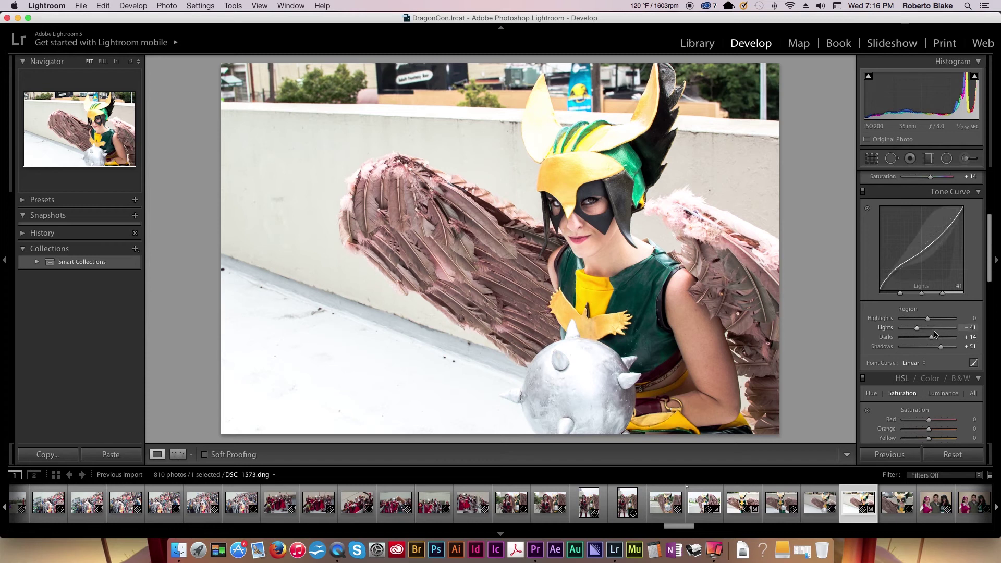
{"action": "left_click_drag", "start_coordinate": [927, 318], "coordinate": [933, 323]}
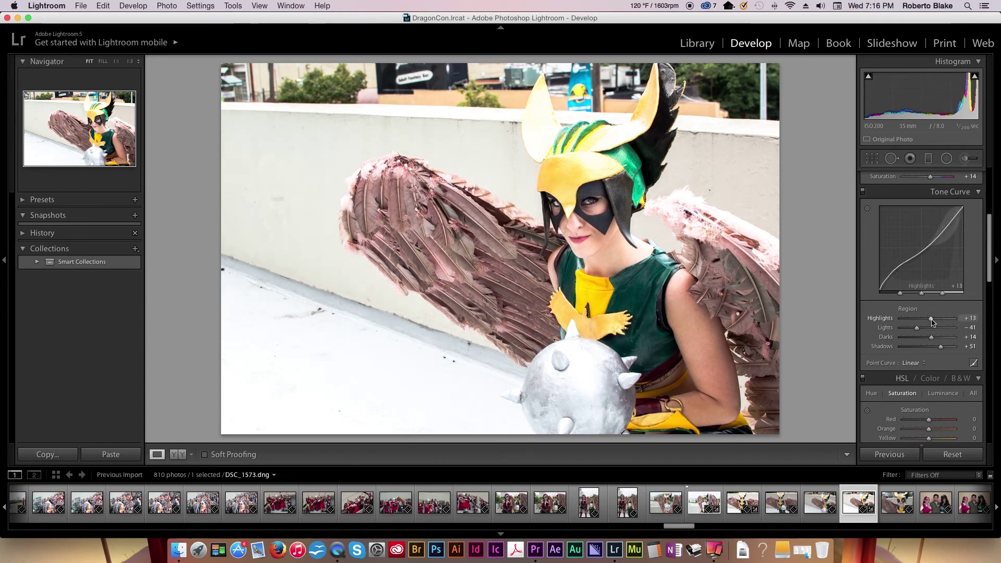
Step: Set the HSL saturation of individual colors to Red +7, Orange −20, Yellow +30 and Green +35
{"action": "scroll", "coordinate": [932, 321], "scroll_direction": "down", "scroll_amount": 2}
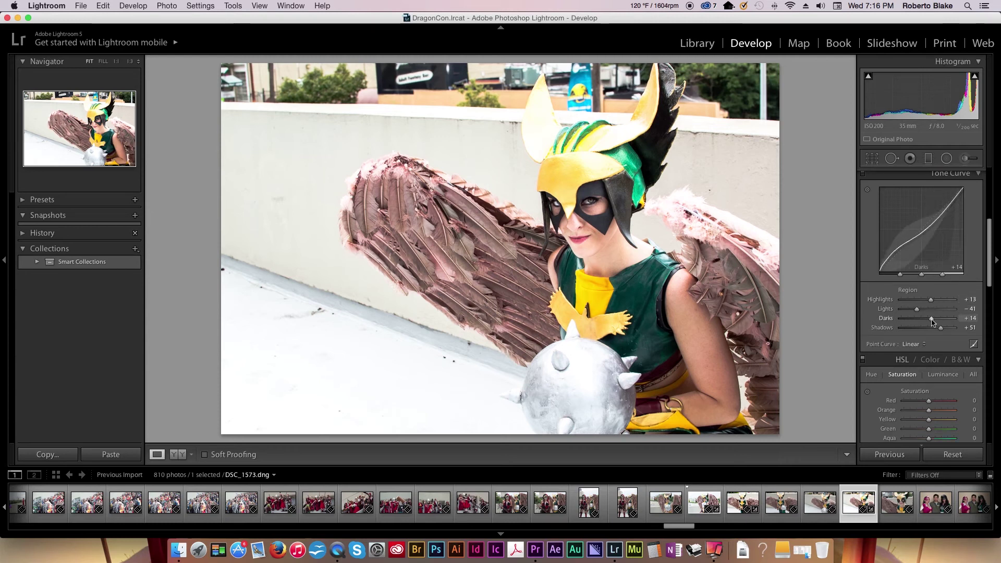
{"action": "scroll", "coordinate": [913, 333], "scroll_direction": "down", "scroll_amount": 5}
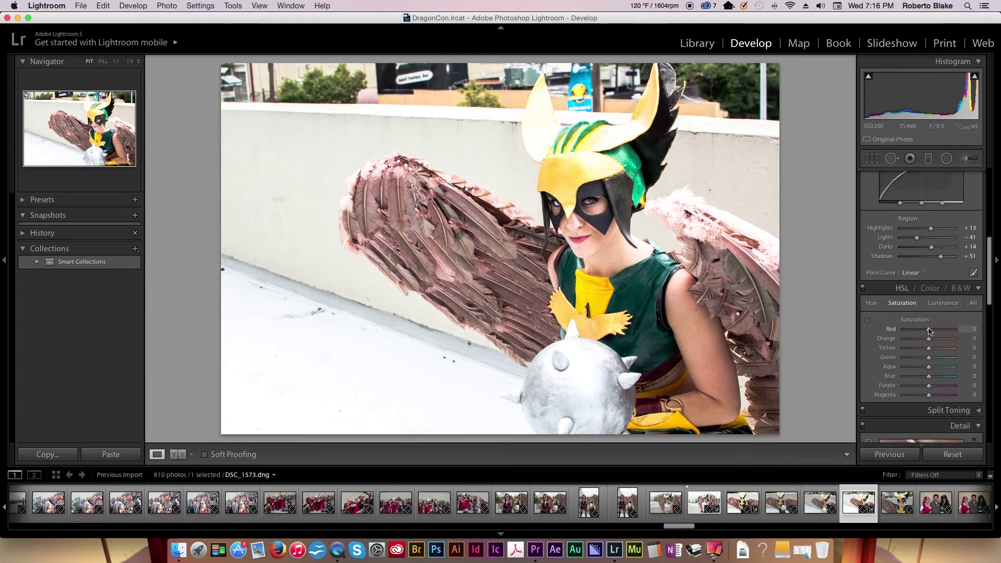
{"action": "left_click_drag", "start_coordinate": [928, 339], "coordinate": [923, 341]}
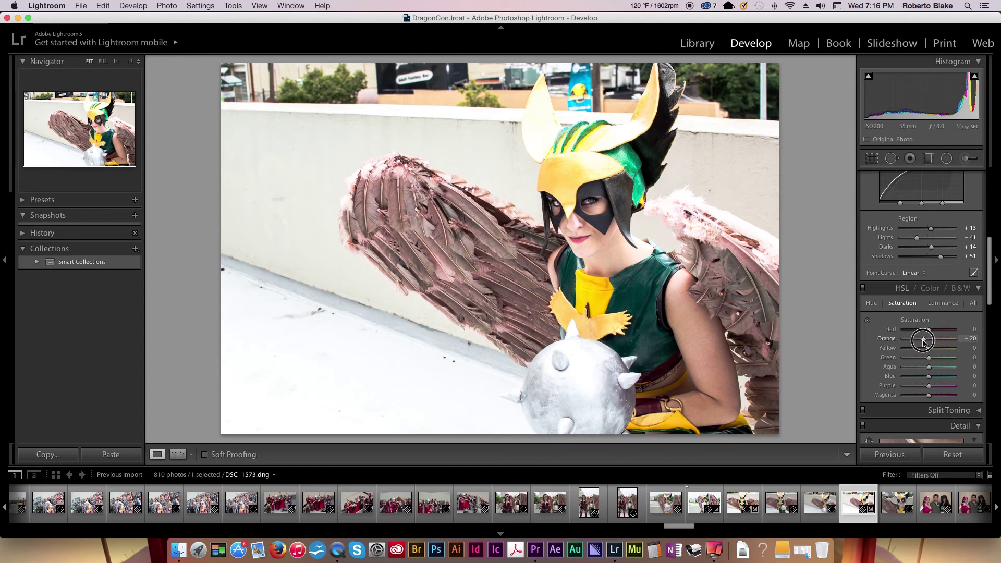
{"action": "left_click_drag", "start_coordinate": [929, 329], "coordinate": [937, 353]}
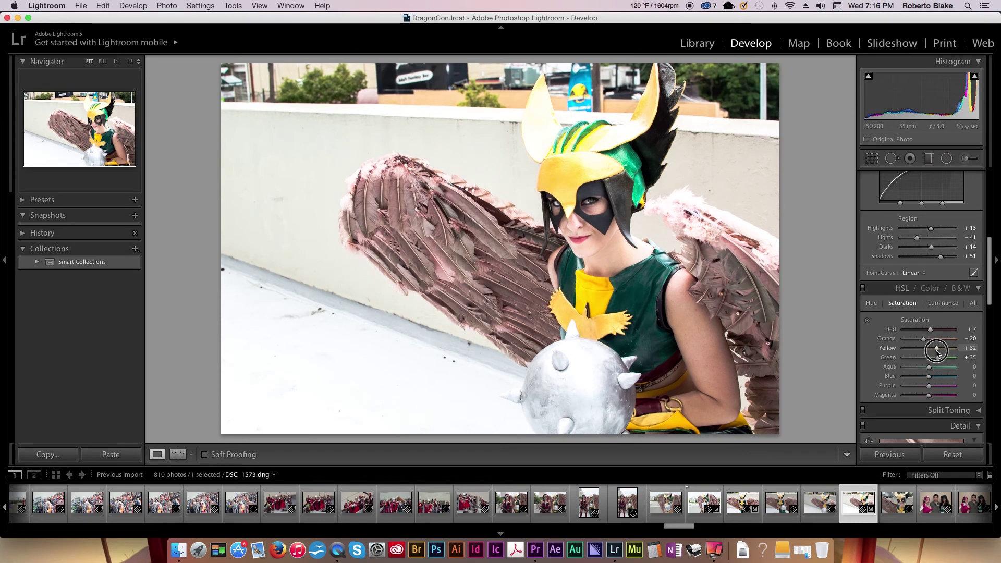
{"action": "left_click_drag", "start_coordinate": [937, 353], "coordinate": [937, 353]}
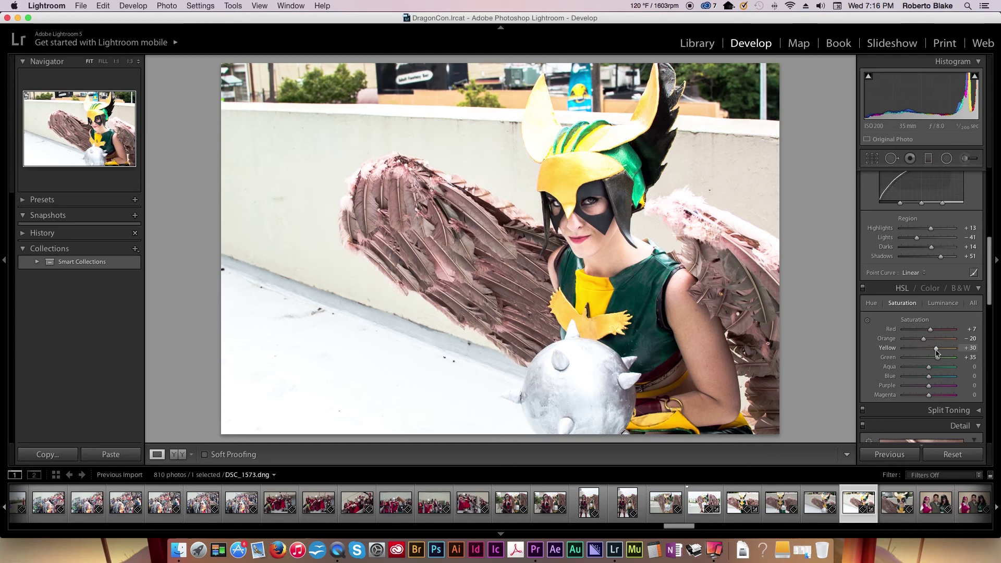
Step: Set the tone curve's Lights region to −26
{"action": "scroll", "coordinate": [935, 344], "scroll_direction": "up", "scroll_amount": 3}
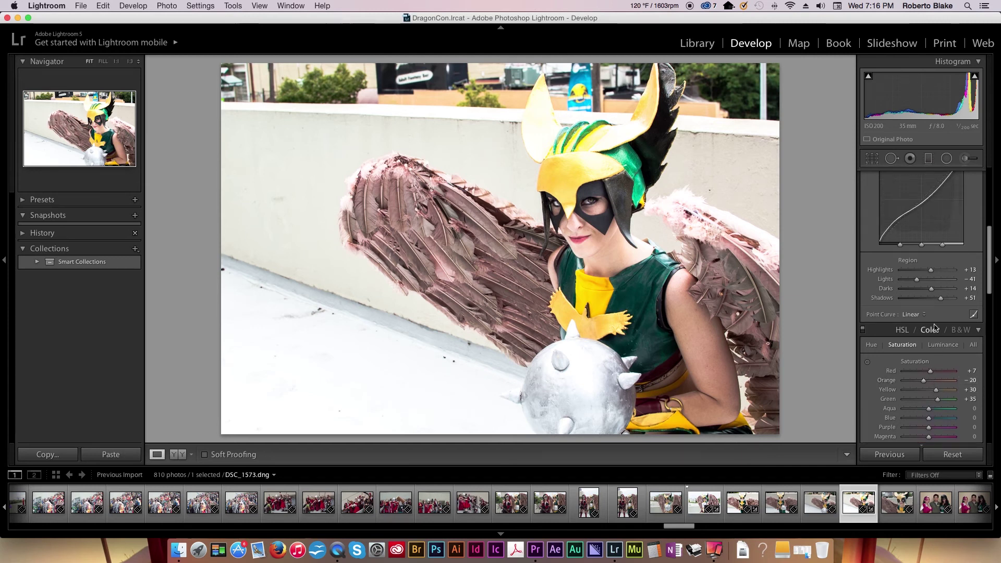
{"action": "left_click_drag", "start_coordinate": [918, 280], "coordinate": [920, 280]}
{"action": "scroll", "coordinate": [926, 308], "scroll_direction": "down", "scroll_amount": 2}
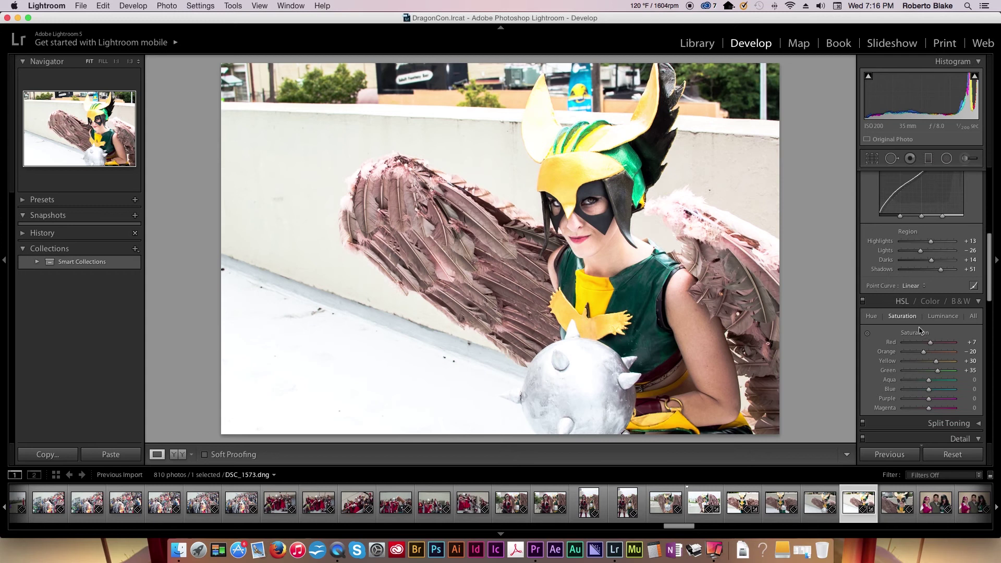
Step: Set the sharpening Amount to 76 and noise reduction Luminance to 30, and check the face and wing detail up close
{"action": "scroll", "coordinate": [919, 332], "scroll_direction": "down", "scroll_amount": 10}
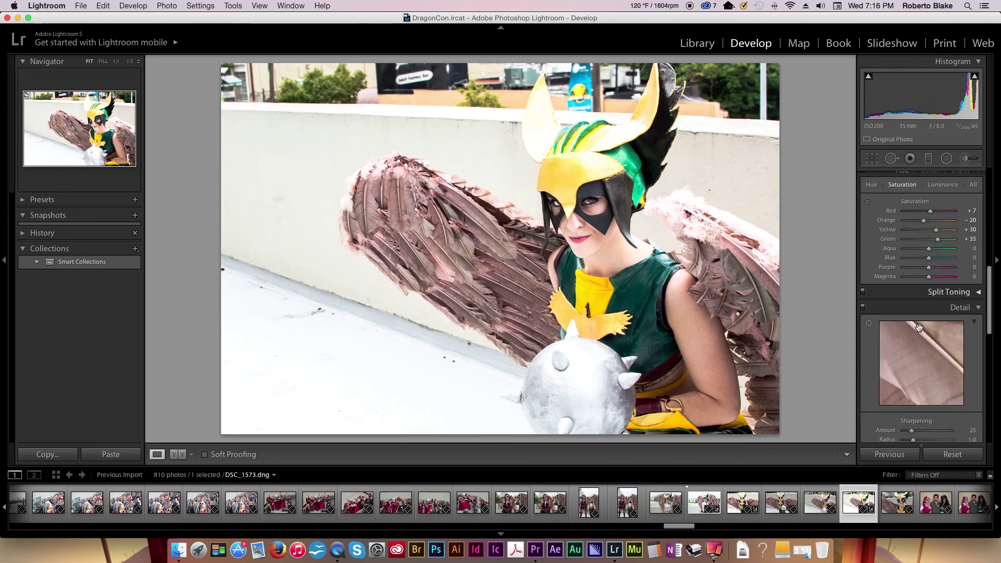
{"action": "left_click", "coordinate": [926, 356]}
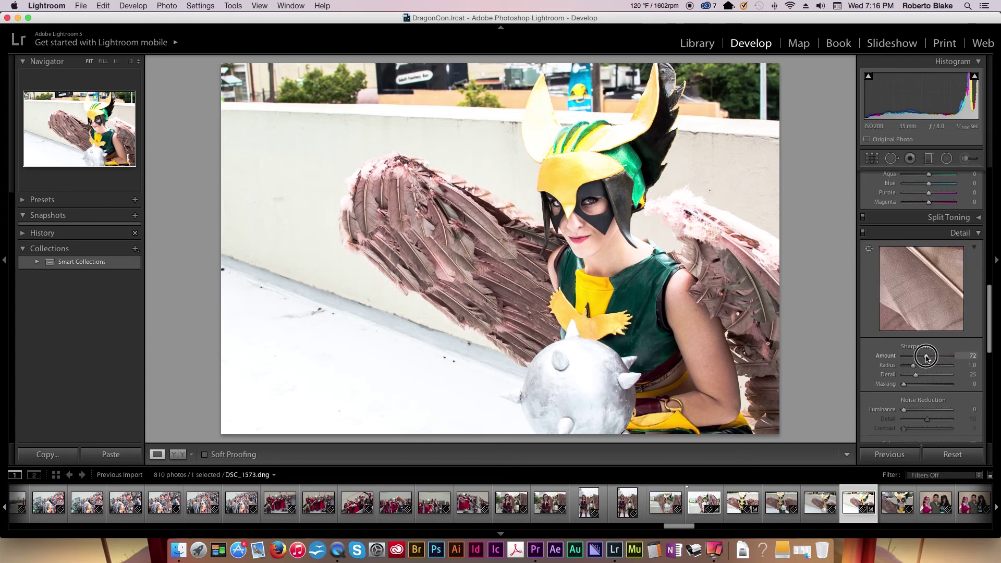
{"action": "left_click_drag", "start_coordinate": [926, 356], "coordinate": [927, 356]}
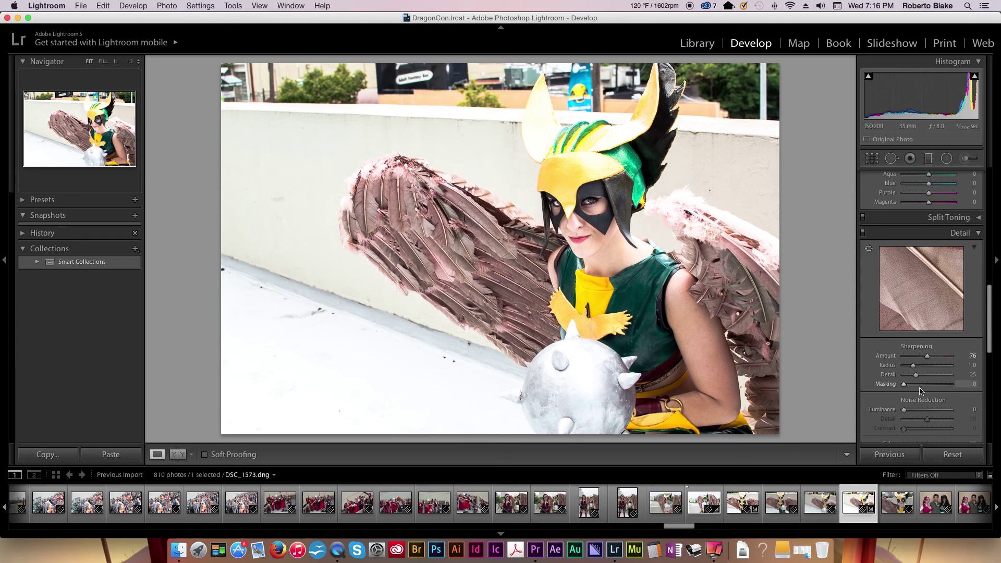
{"action": "left_click_drag", "start_coordinate": [914, 410], "coordinate": [918, 409]}
{"action": "left_click", "coordinate": [130, 61]}
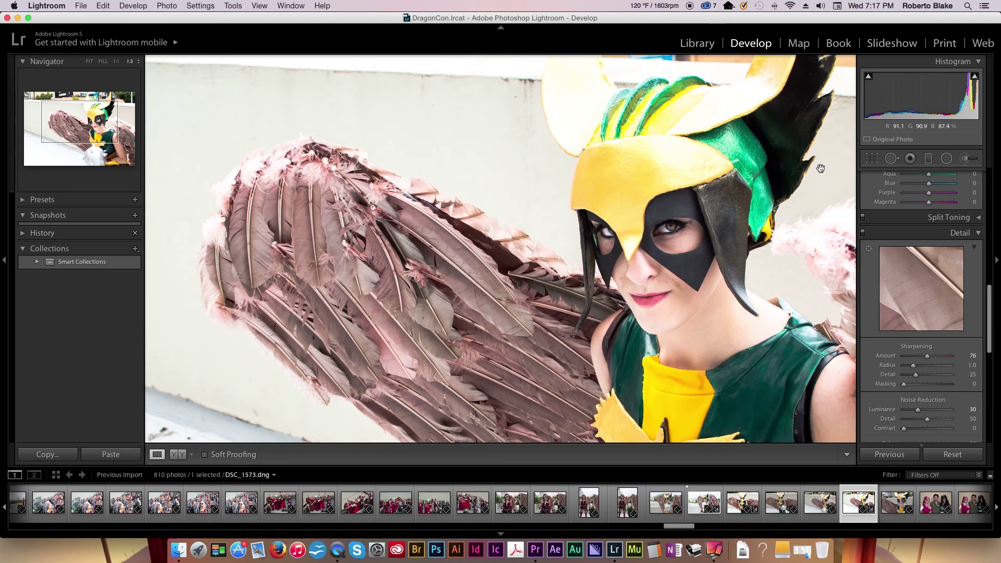
{"action": "left_click_drag", "start_coordinate": [821, 168], "coordinate": [824, 168]}
{"action": "left_click", "coordinate": [89, 62]}
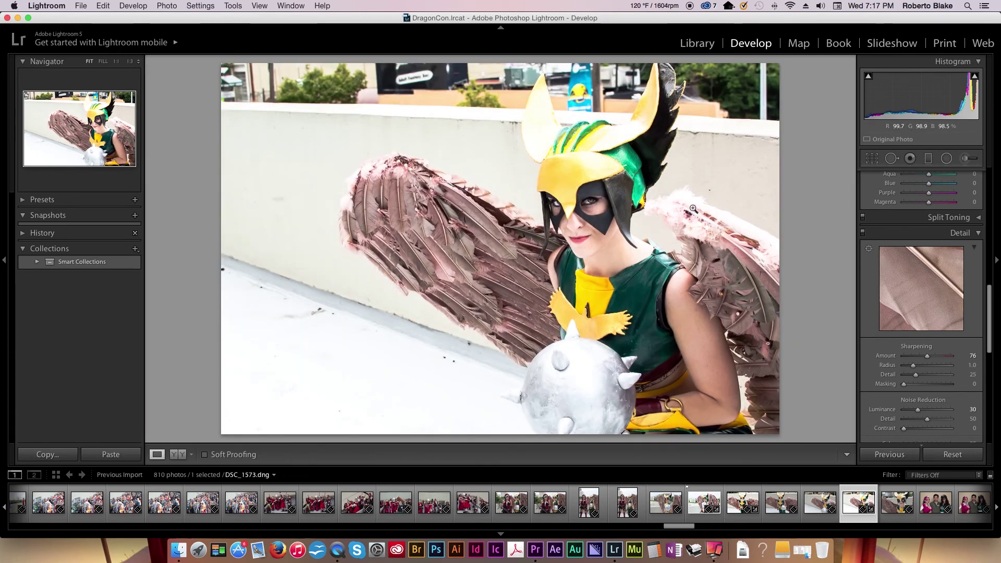
Step: Flag the edited photos DSC_1573.dng and DSC_1570.dng as picks
{"action": "key", "text": "p"}
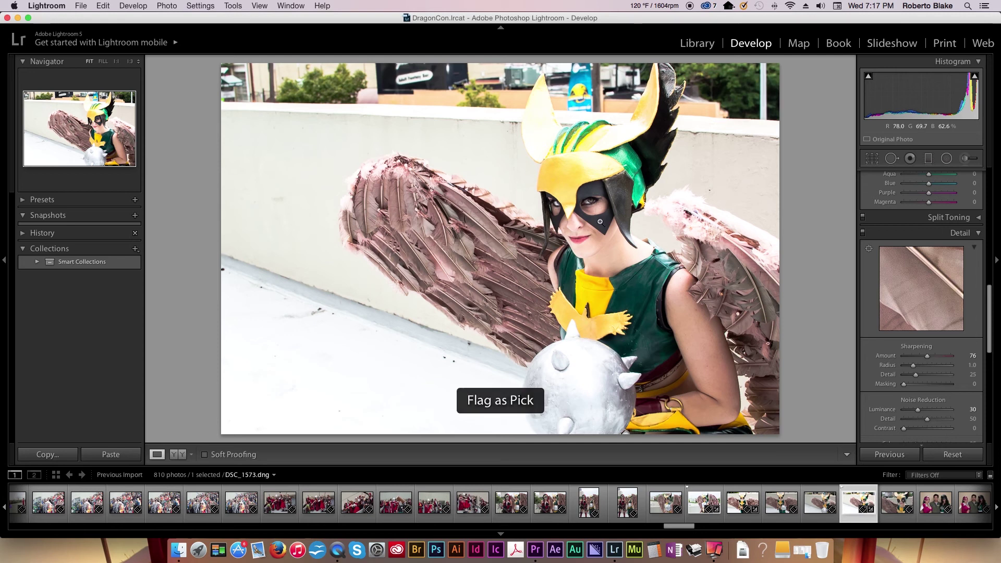
{"action": "left_click", "coordinate": [743, 503]}
{"action": "key", "text": "p"}
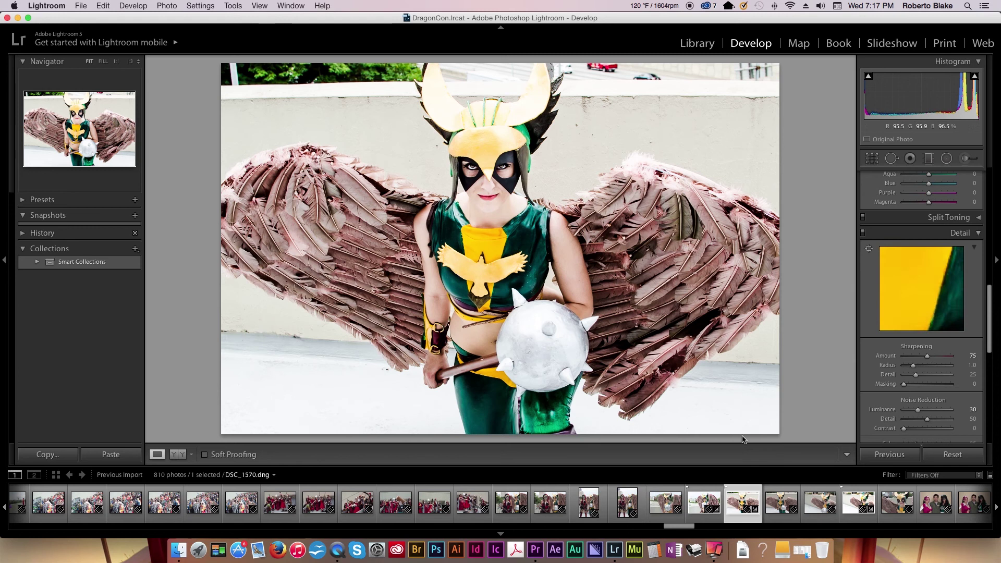
Step: Review the retouched cosplay photos one after another, starting from DSC_1569.dng
{"action": "left_click", "coordinate": [703, 502]}
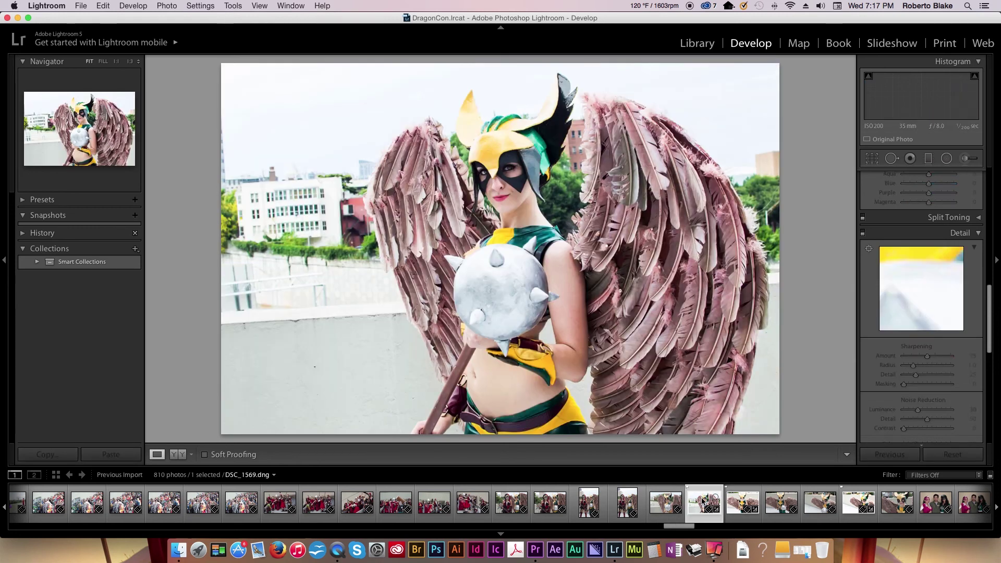
{"action": "key", "text": "Right"}
{"action": "key", "text": "Right"}
{"action": "key", "text": "Right"}
{"action": "key", "text": "Right"}
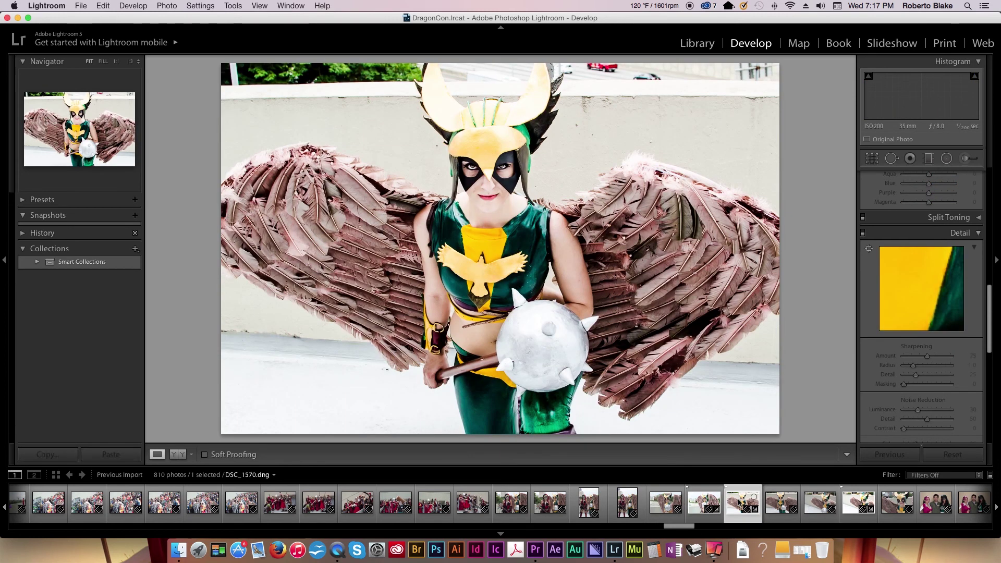